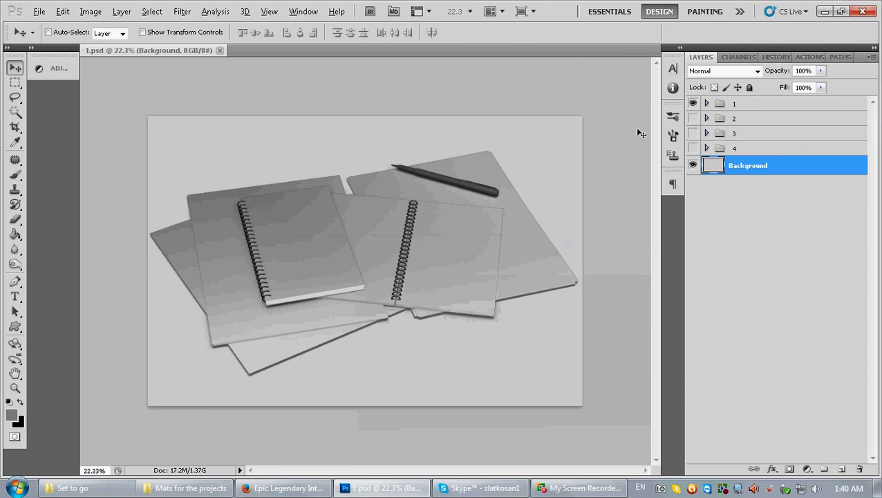
Compare the contents of group 1 and group 2, leaving group 1 expanded
left_click(708, 104)
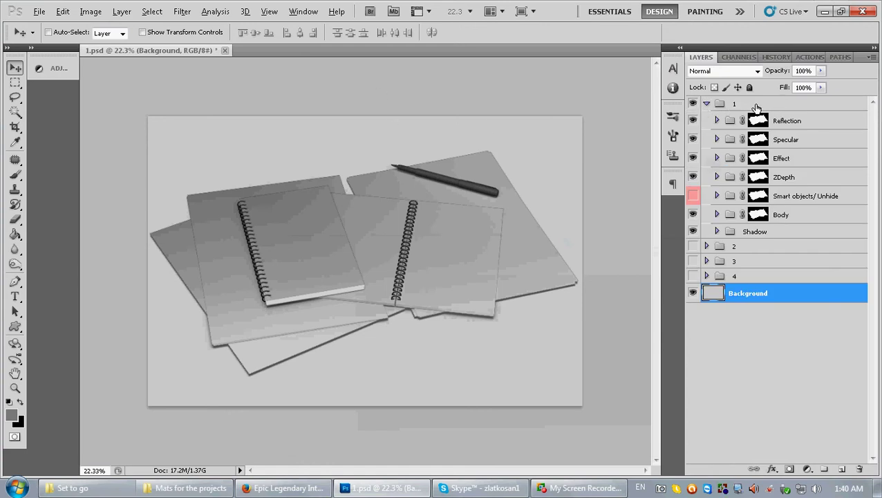
left_click(707, 103)
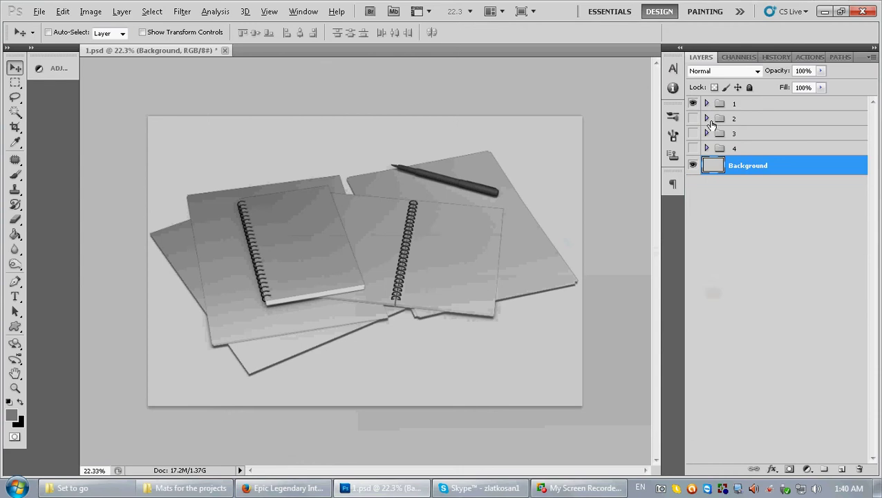
left_click(706, 119)
left_click(707, 119)
left_click(706, 105)
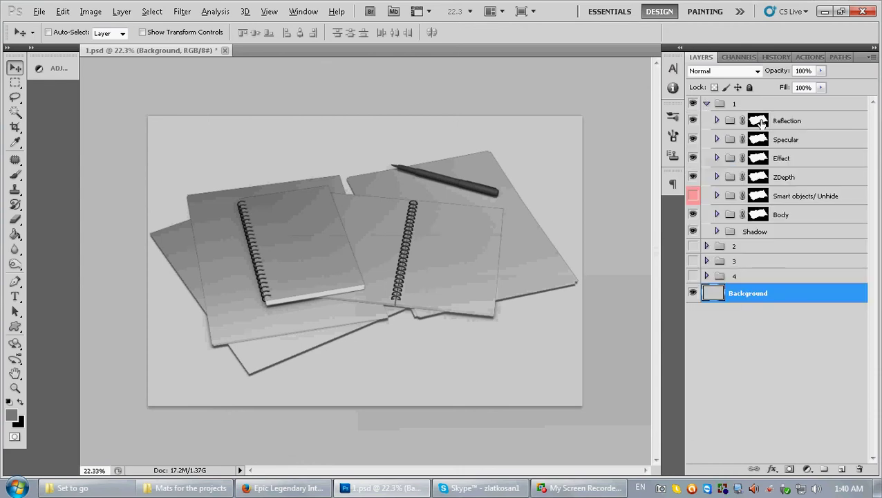
Select the Reflection group and toggle its visibility to compare the look
left_click(787, 122)
scroll(304, 249, "up", 3)
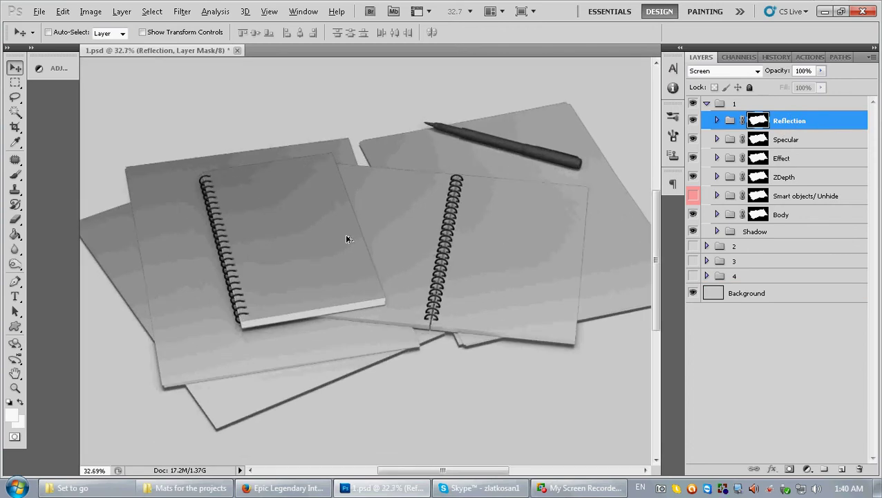
left_click(730, 122)
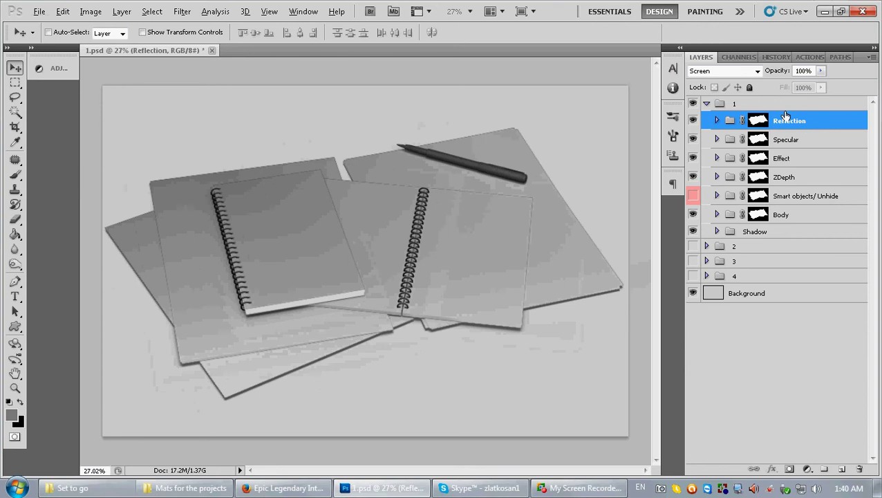
left_click(693, 121)
left_click(693, 120)
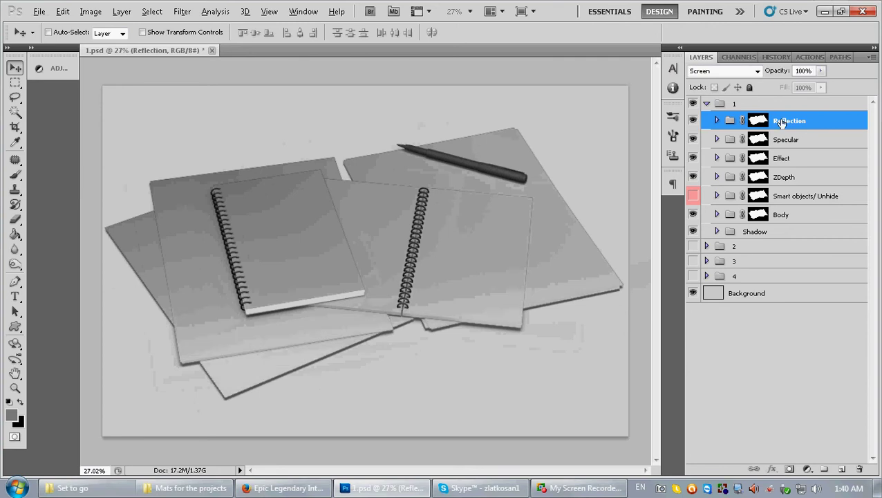
Select layer 1's mask inside the Reflection group and pick the Gradient Tool
left_click(717, 122)
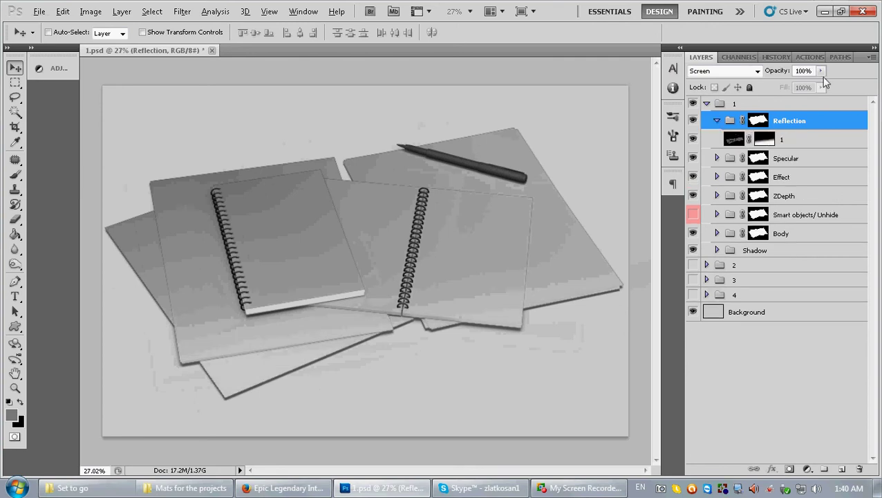
left_click(766, 139)
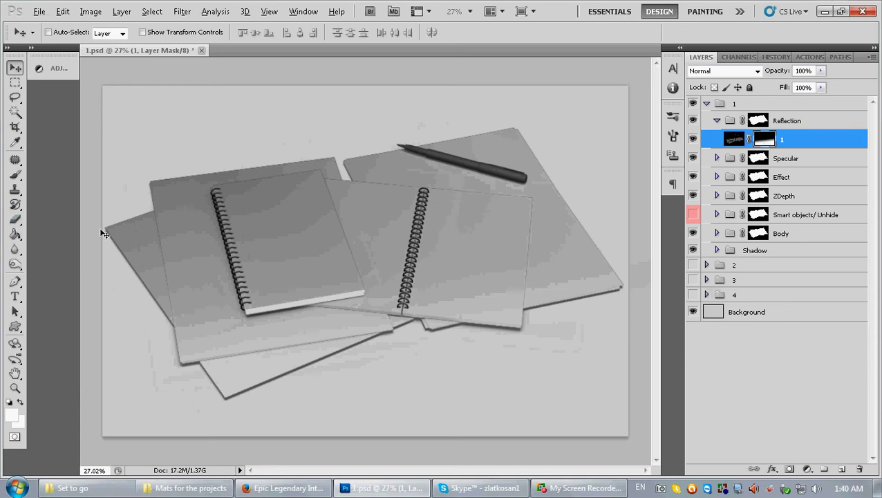
left_click(15, 235)
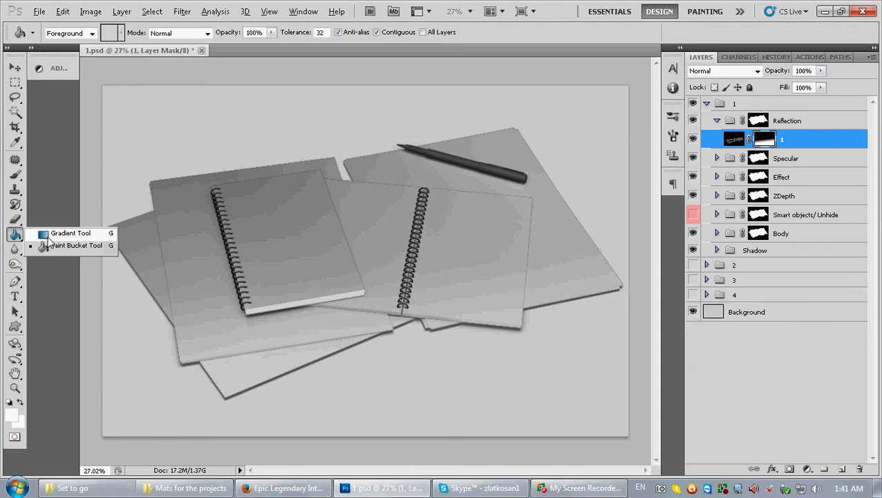
left_click(48, 236)
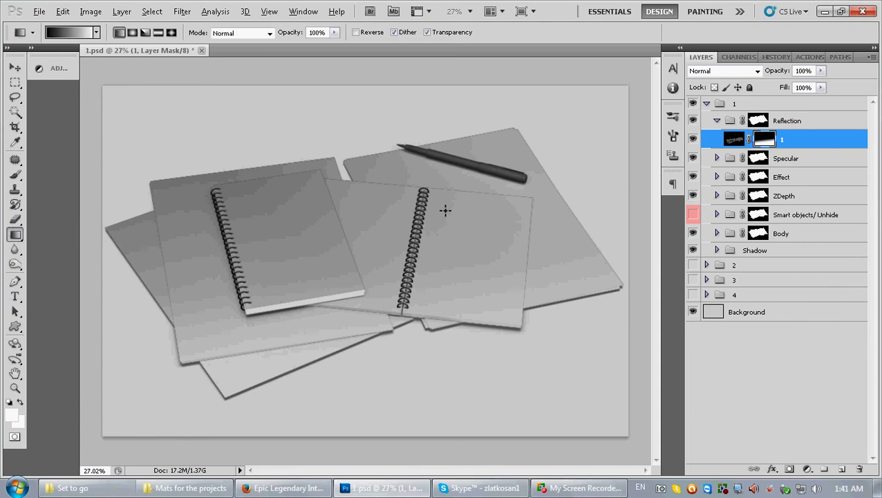
Drag several downward gradients on the mask to fade the reflection, then hide layer 1 to compare
left_click_drag(576, 175, 383, 237)
left_click_drag(348, 260, 321, 331)
left_click_drag(268, 313, 305, 339)
left_click_drag(425, 286, 419, 338)
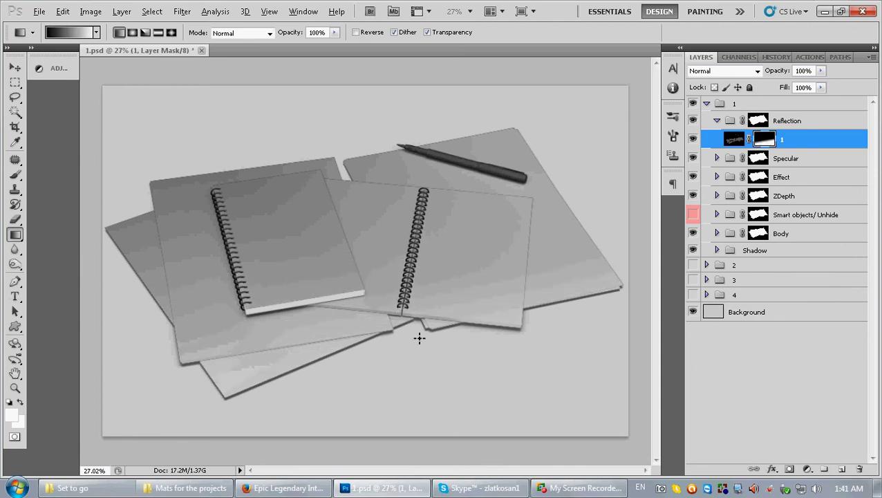
left_click(694, 140)
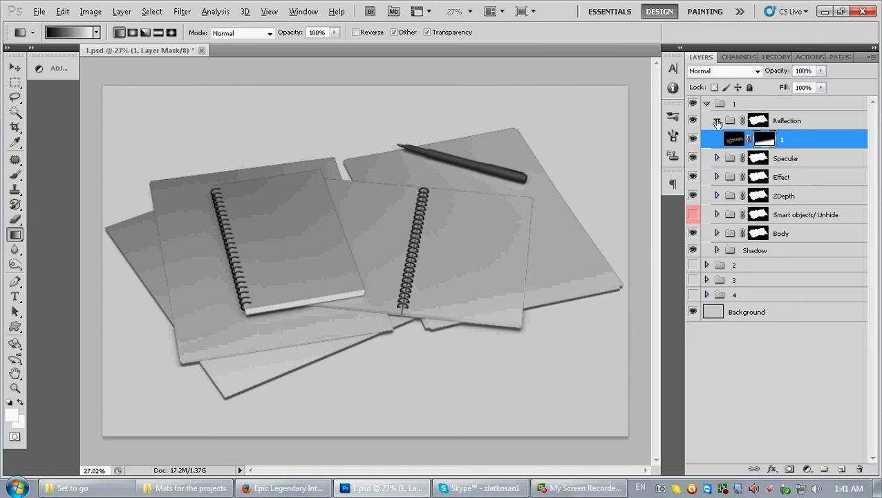
Set the Specular group's opacity to 20%
left_click(716, 120)
left_click(712, 139)
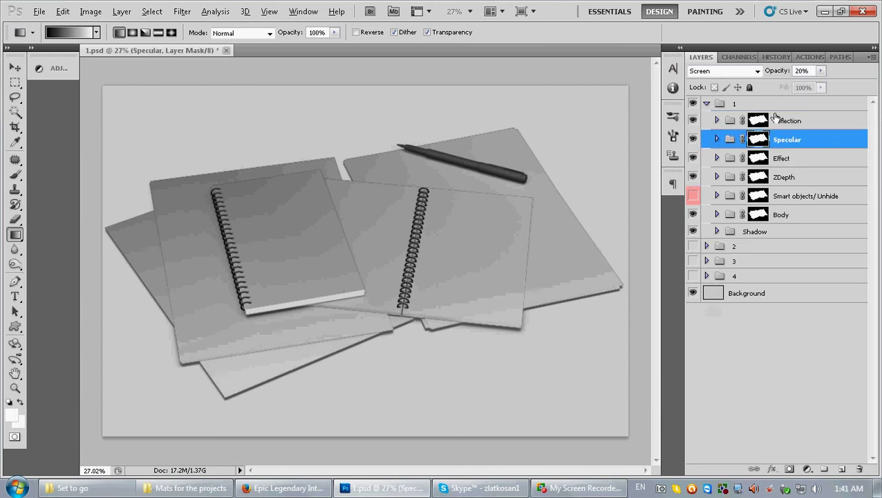
left_click(820, 70)
left_click_drag(816, 86, 836, 97)
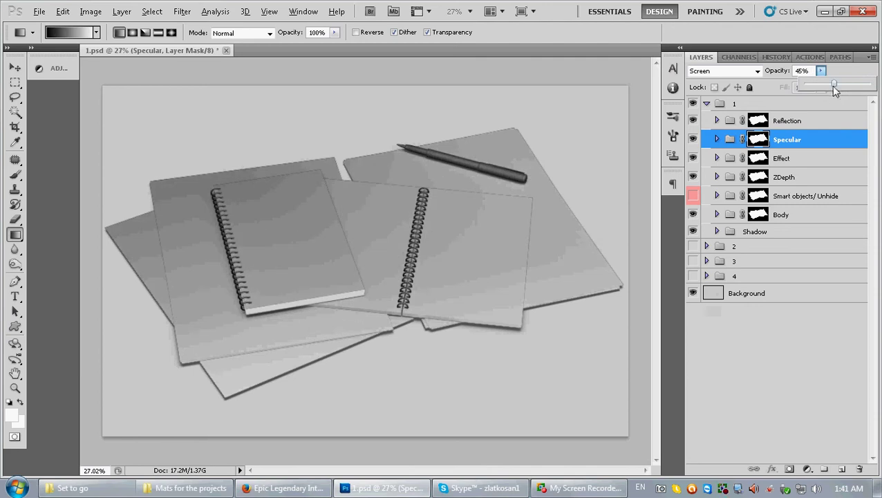
left_click(800, 71)
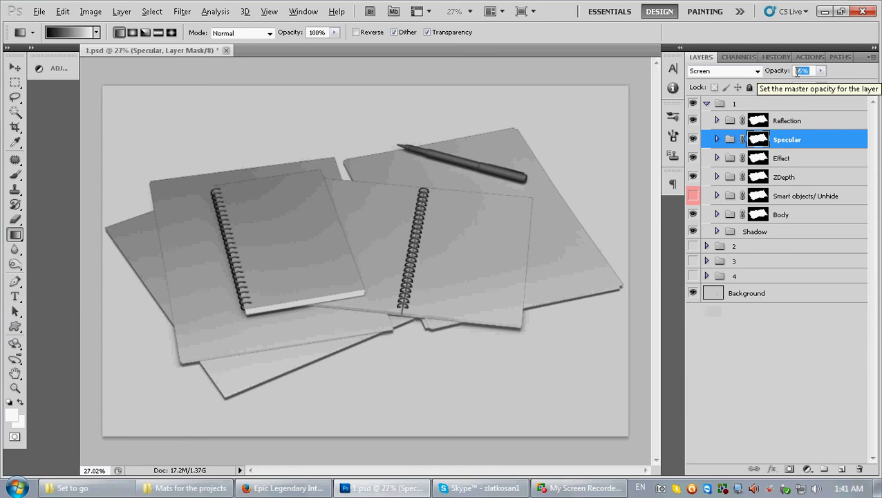
type("20")
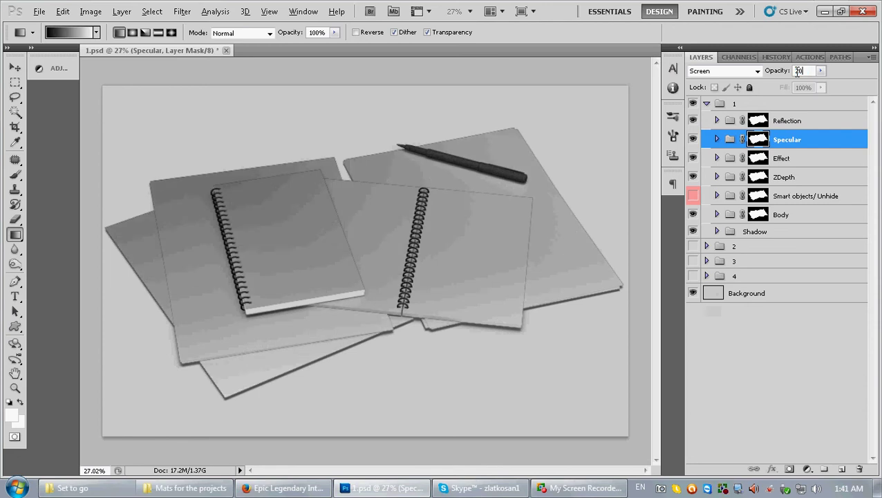
Lower the ZDepth group's opacity to 30%
left_click(782, 177)
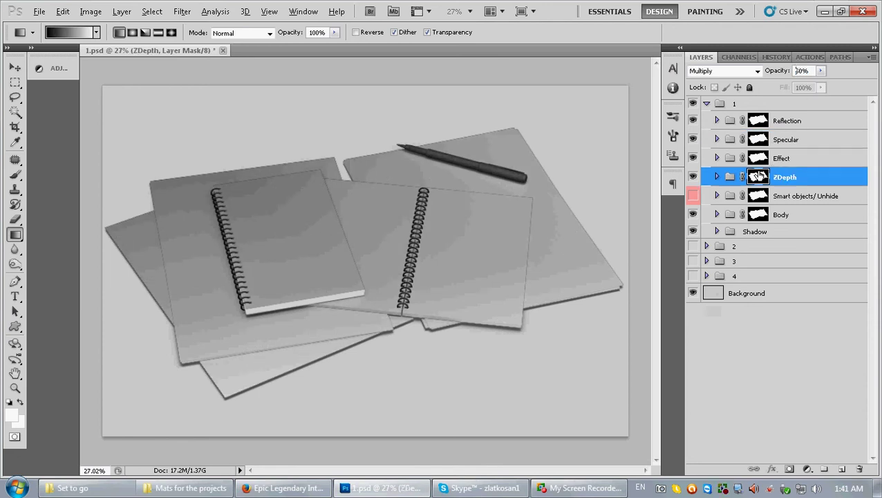
left_click(693, 177)
left_click(693, 177)
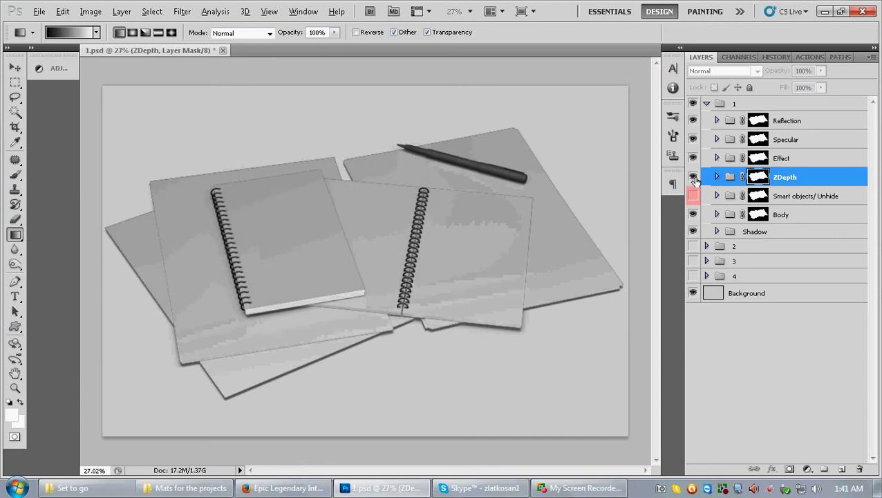
left_click(821, 71)
mouse_move(822, 84)
left_mouse_down()
mouse_move(868, 88)
mouse_move(807, 89)
left_mouse_up()
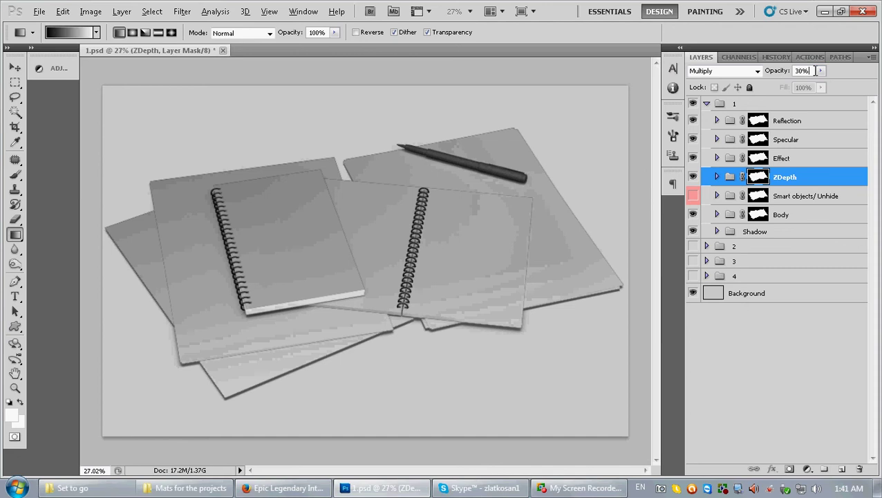
Expand Smart objects/ Unhide and Alt-click the bottom Your work layer's mask to preview it
left_click(774, 197)
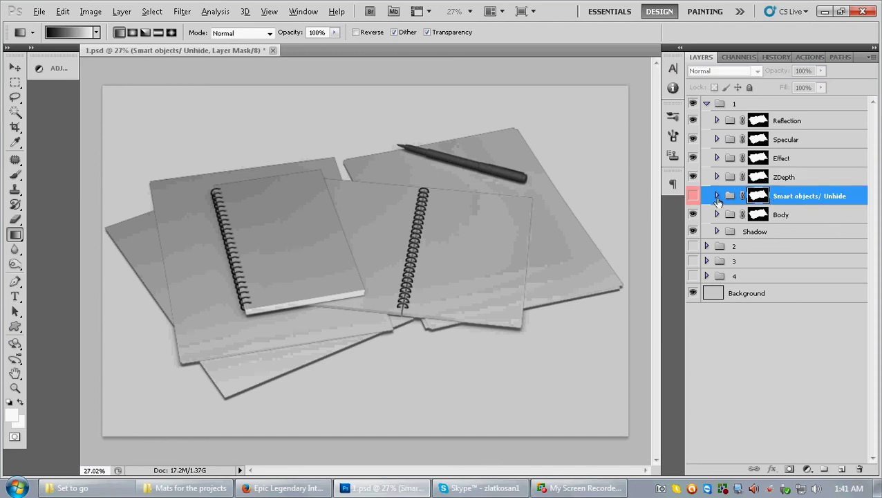
left_click(717, 196)
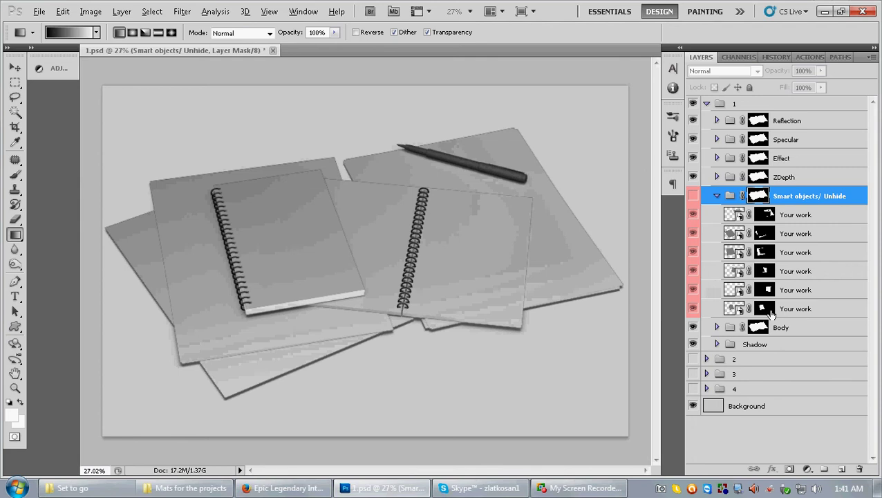
key("alt")
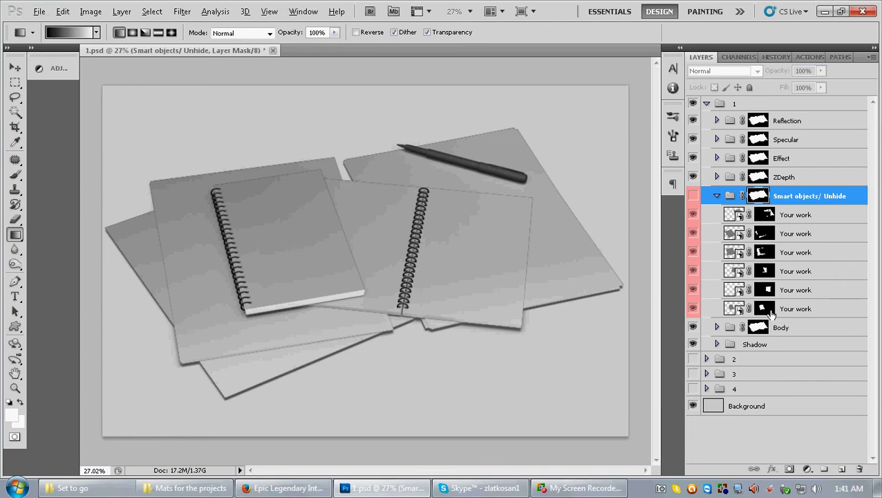
left_click(764, 311, "alt")
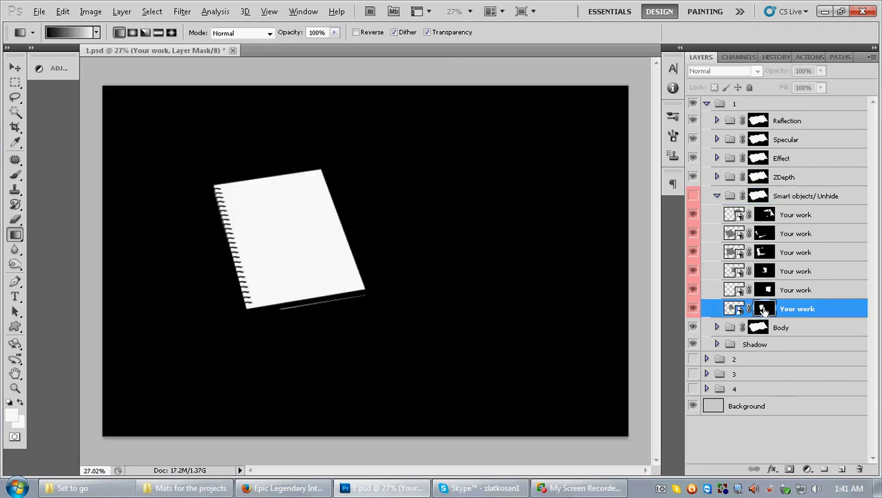
left_click(764, 311, "alt")
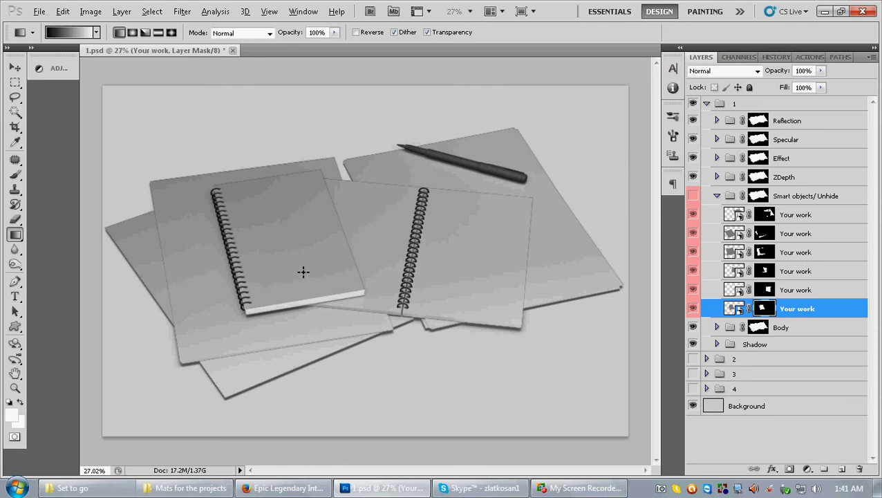
Show the Smart objects/ Unhide group and hide its top four Your work layers
left_click(692, 196)
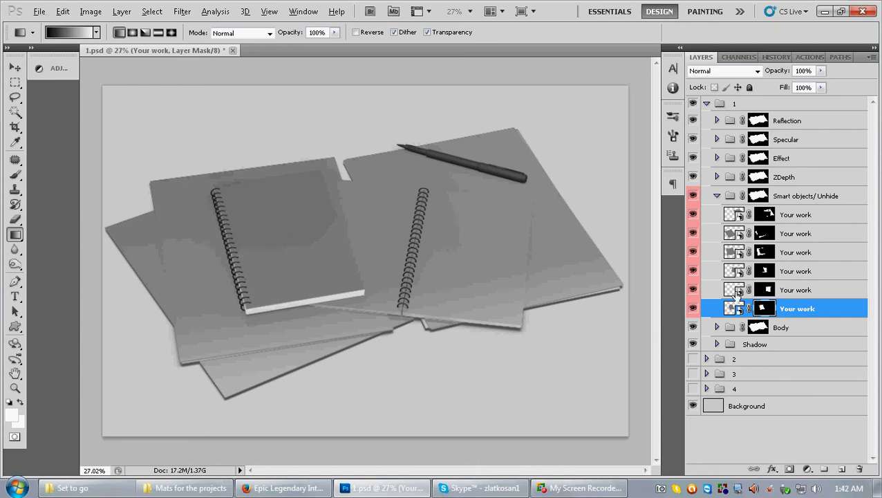
left_click_drag(693, 214, 695, 288)
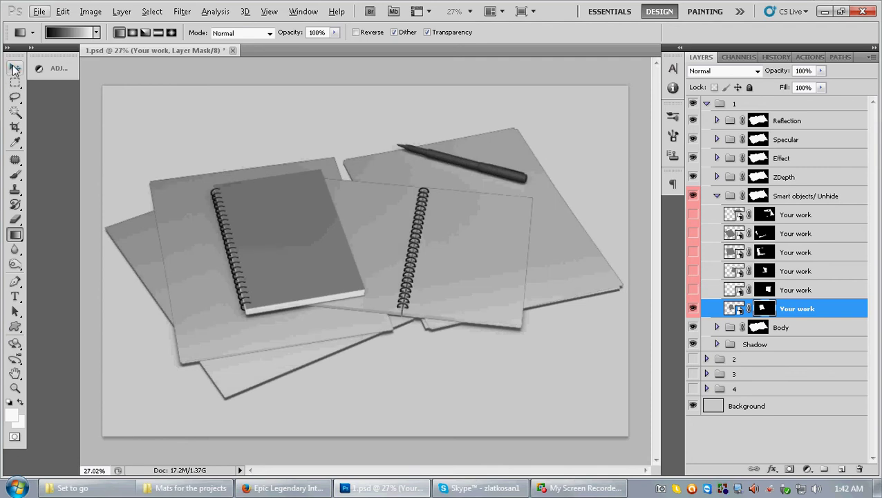
scroll(291, 208, "up", 2)
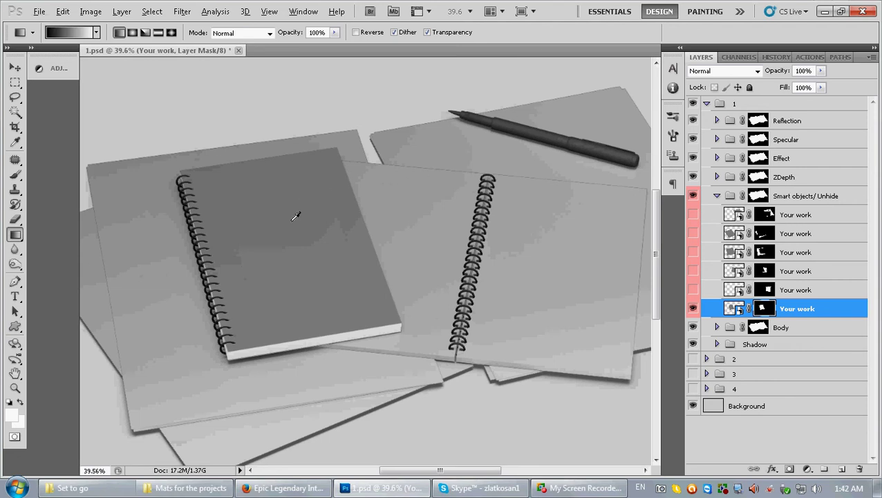
In the Your work smart object, paint two black smileys with the Brush tool
double_click(736, 309)
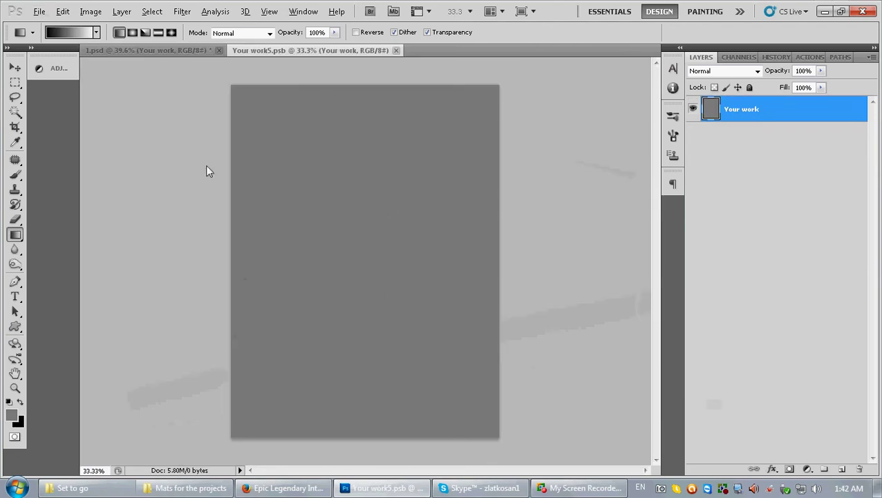
left_click(20, 404)
key("b")
mouse_move(302, 222)
left_mouse_down()
mouse_move(309, 211)
mouse_move(295, 228)
left_mouse_up()
left_click_drag(339, 198, 345, 173)
mouse_move(262, 228)
left_mouse_down()
mouse_move(409, 177)
mouse_move(387, 118)
left_mouse_up()
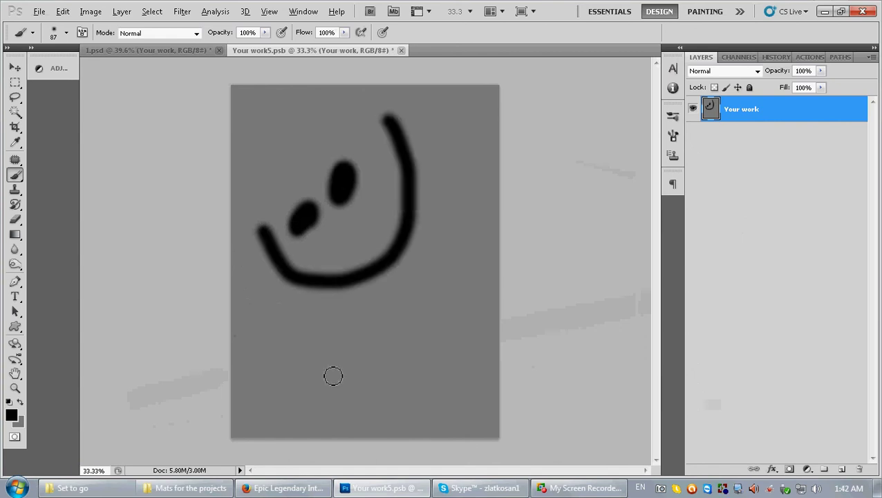
left_click(302, 339)
left_click(345, 329)
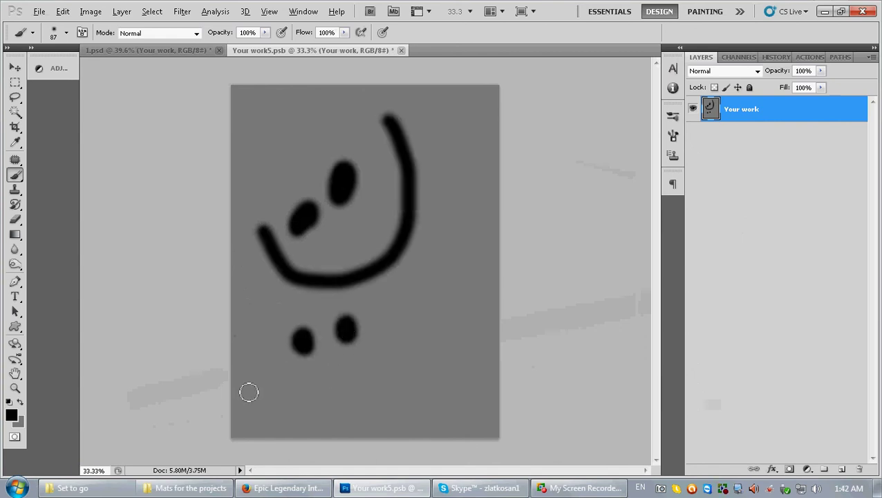
mouse_move(263, 360)
left_mouse_down()
mouse_move(336, 407)
mouse_move(374, 367)
mouse_move(374, 328)
left_mouse_up()
Set brush Hardness to 100%, paint a crisp-edged smiley, and close Your work5.psb
right_click(418, 299)
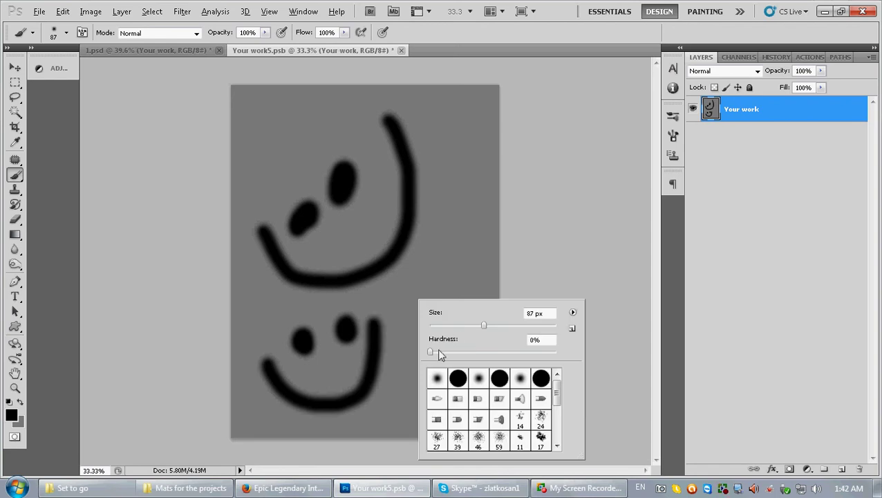
left_click_drag(438, 354, 563, 358)
left_click(410, 286)
left_click_drag(441, 266, 441, 243)
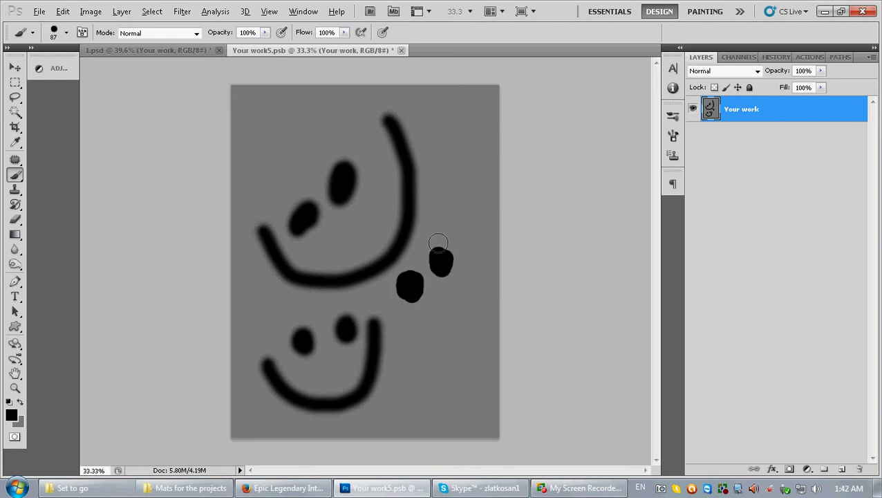
mouse_move(387, 316)
left_mouse_down()
mouse_move(434, 329)
mouse_move(475, 269)
mouse_move(468, 206)
left_mouse_up()
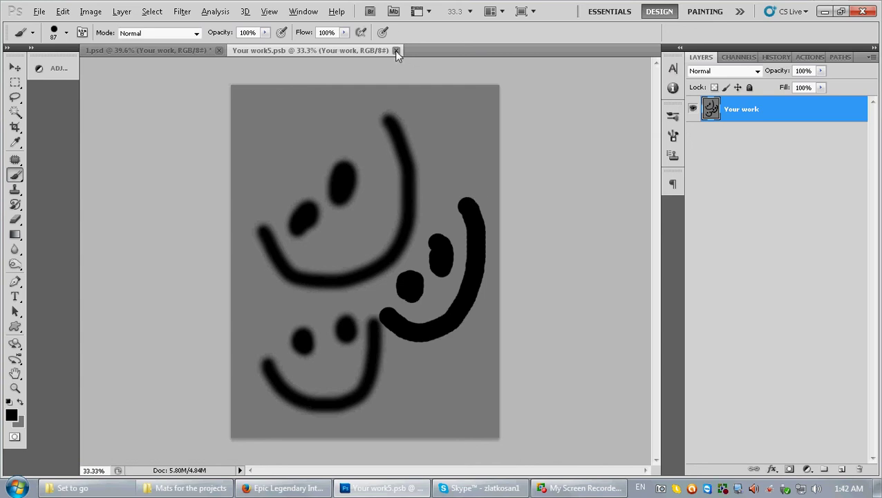
left_click(396, 50)
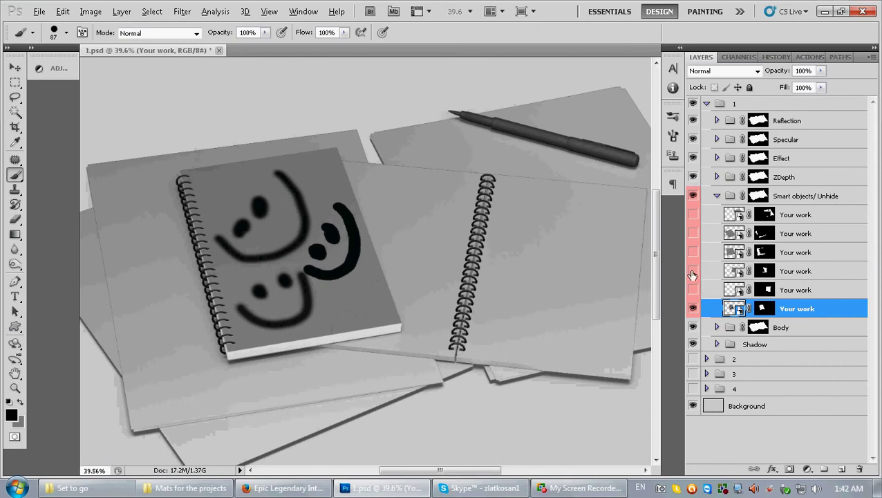
Expand the Body group, select its top Change color layer, and preview layer 8's mask
left_click(718, 198)
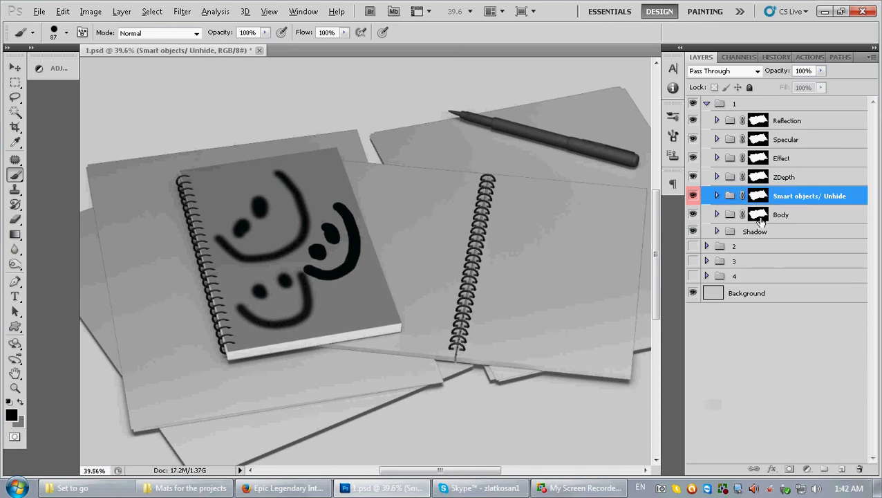
left_click(759, 215)
left_click(719, 215)
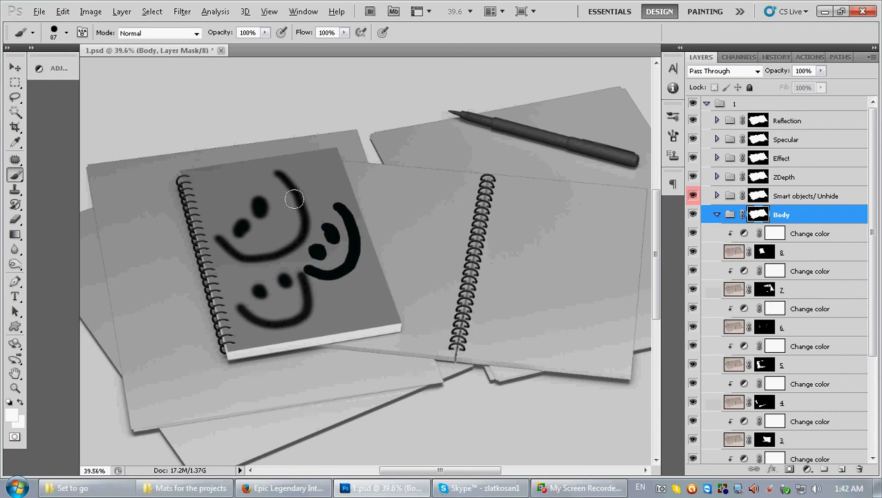
left_click(788, 234)
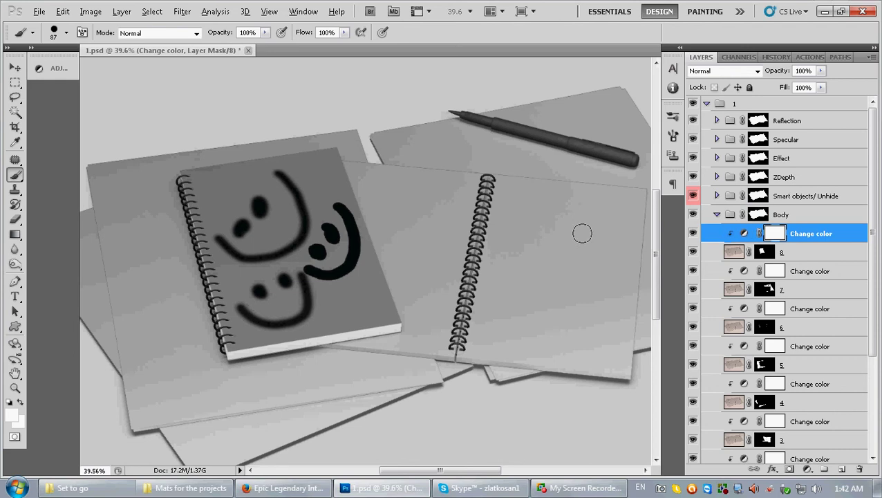
left_click(767, 254, "alt")
left_click(775, 235)
Check the Hue/Saturation settings, then preview the masks of layers 8, 3 and 5 to locate the paper sheet
left_click(50, 69)
left_click_drag(88, 159, 192, 162)
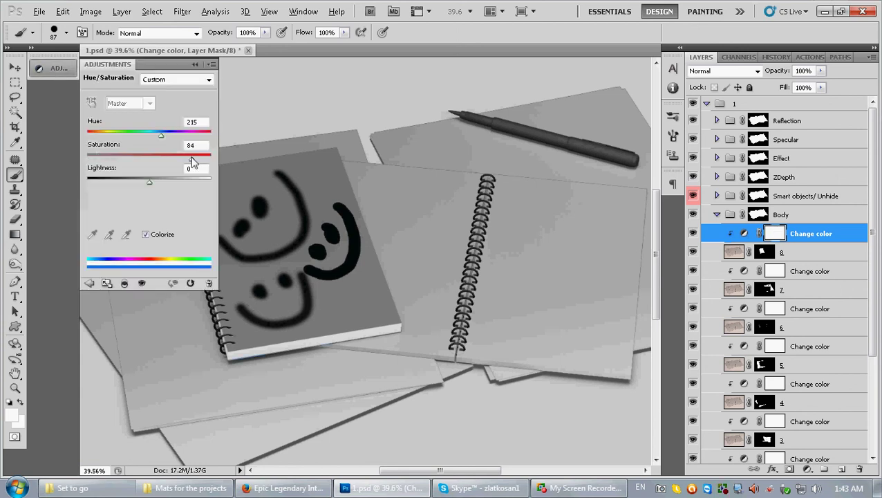
left_click(52, 67)
left_click(768, 253)
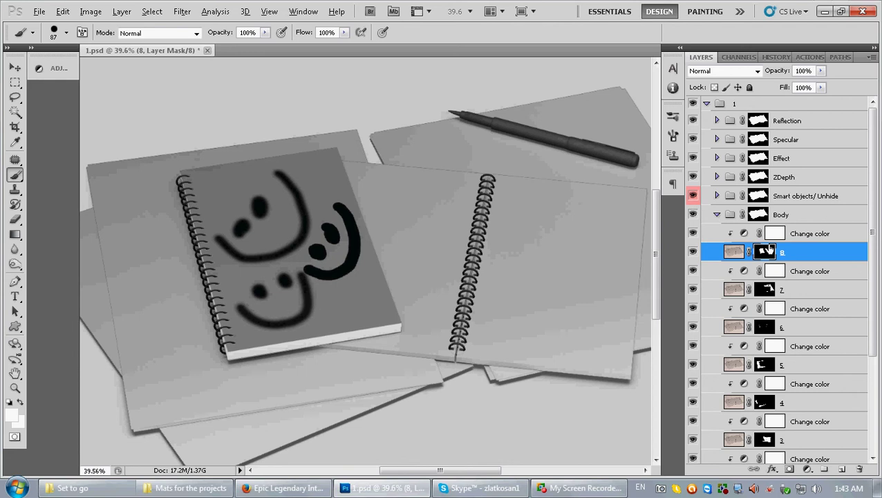
left_click(766, 440, "alt")
left_click(765, 441, "alt")
scroll(769, 422, "down", 3)
scroll(771, 413, "down", 2)
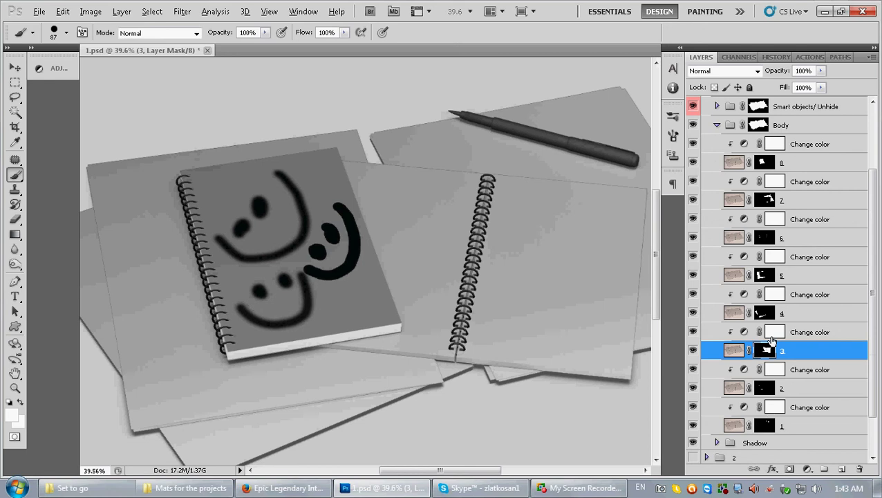
left_click(769, 276, "alt")
left_click(765, 276, "alt")
Select the Change color layer above layer 5 and tint the paper sheet bluish, then yellow
left_click(773, 258)
left_click(52, 68)
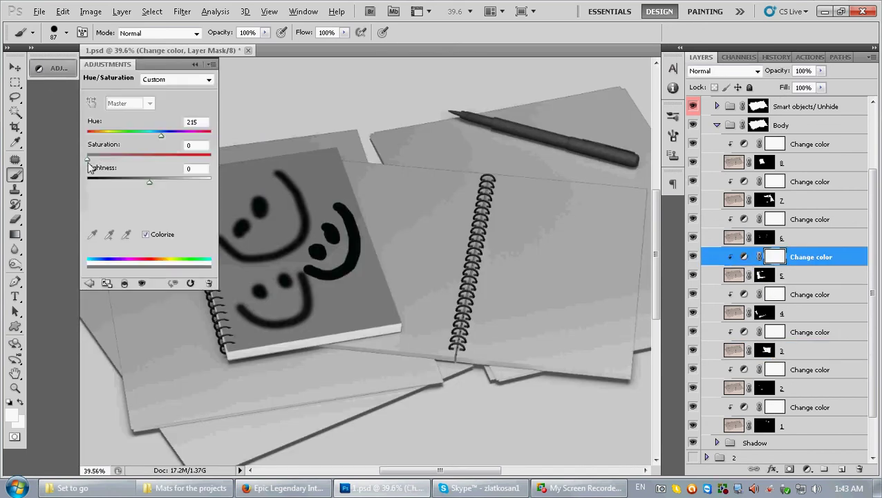
left_click_drag(88, 159, 123, 159)
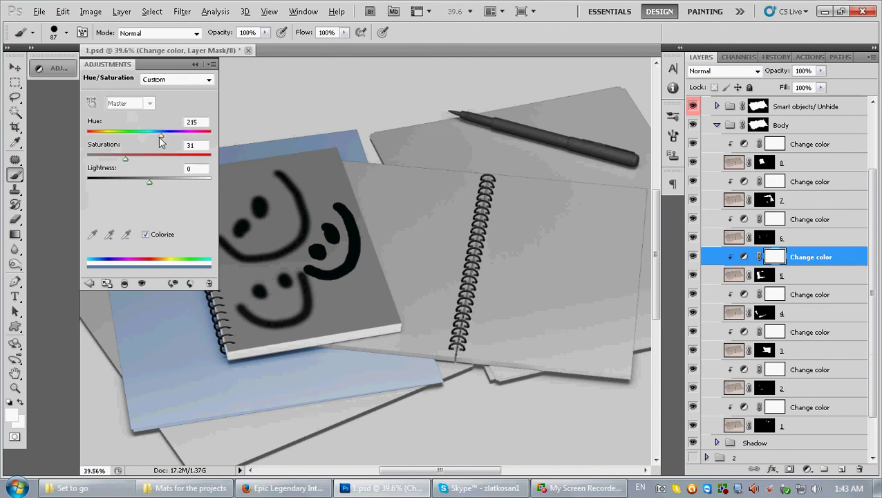
left_click_drag(160, 137, 125, 174)
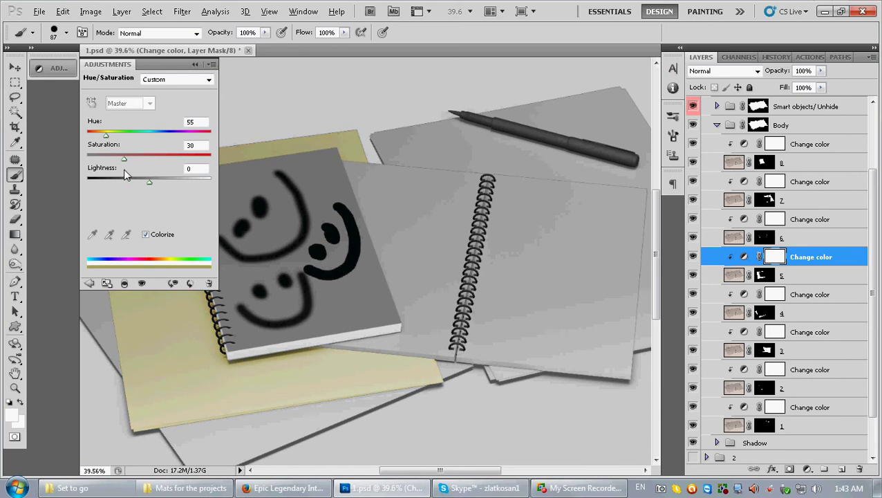
left_click(44, 72)
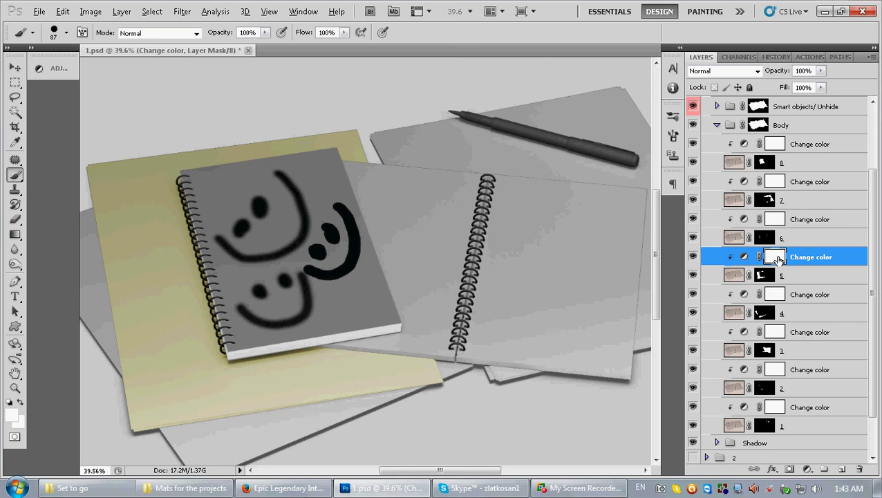
Set that Hue/Saturation to Saturation 0 and Lightness -100, turning the sheet near black
left_click(54, 68)
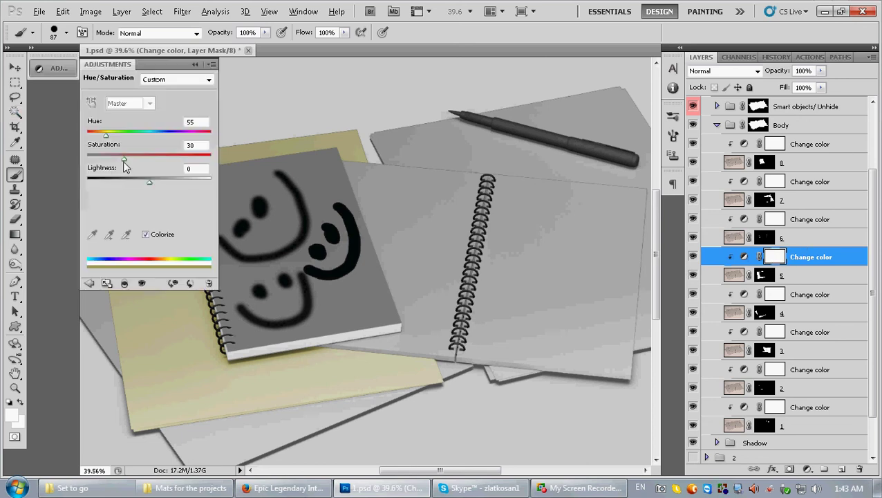
left_click_drag(123, 160, 57, 165)
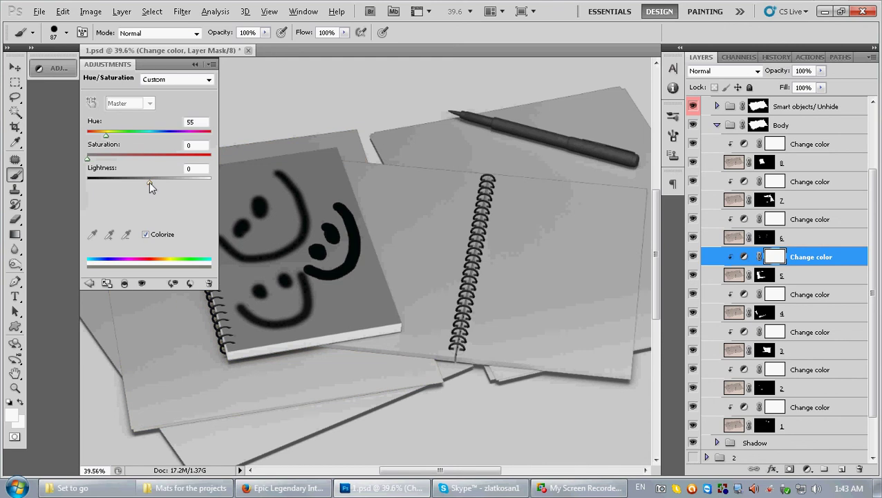
left_click_drag(149, 182, 84, 185)
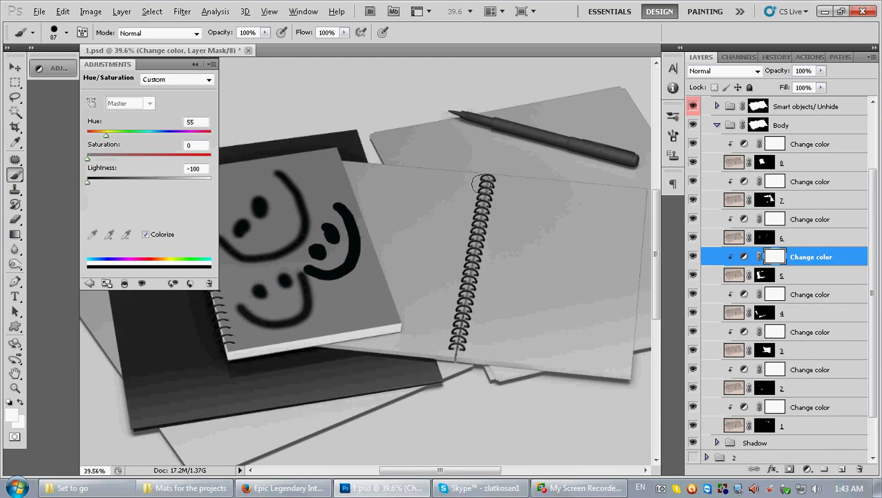
scroll(745, 175, "up", 3)
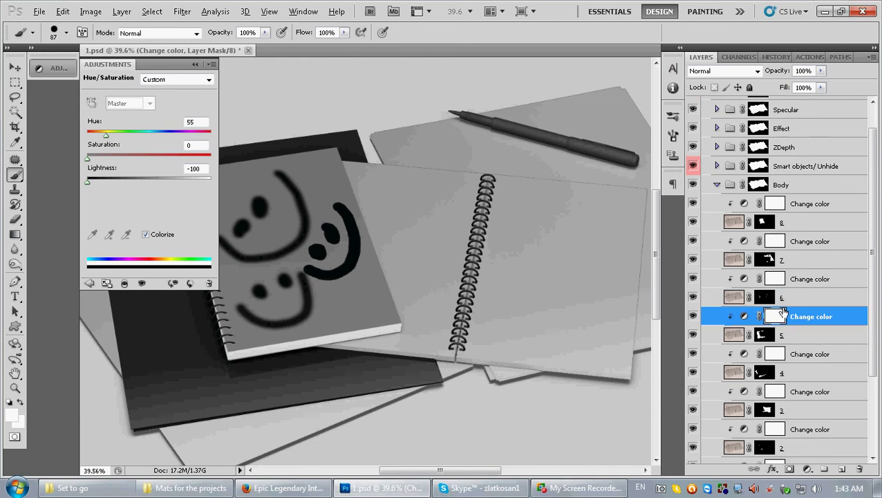
scroll(781, 207, "up", 2)
left_click(755, 162)
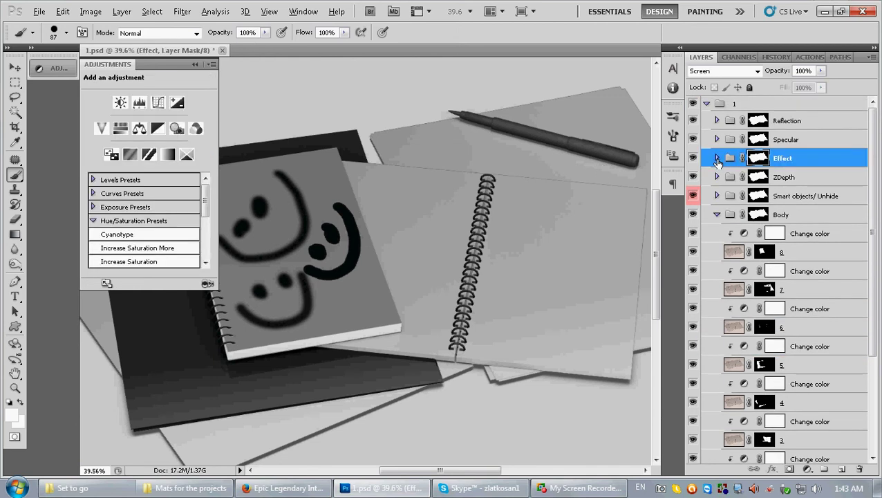
Expand the Effect group and raise layer 5's opacity from 10% to 100%
left_click(717, 157)
left_click(795, 237)
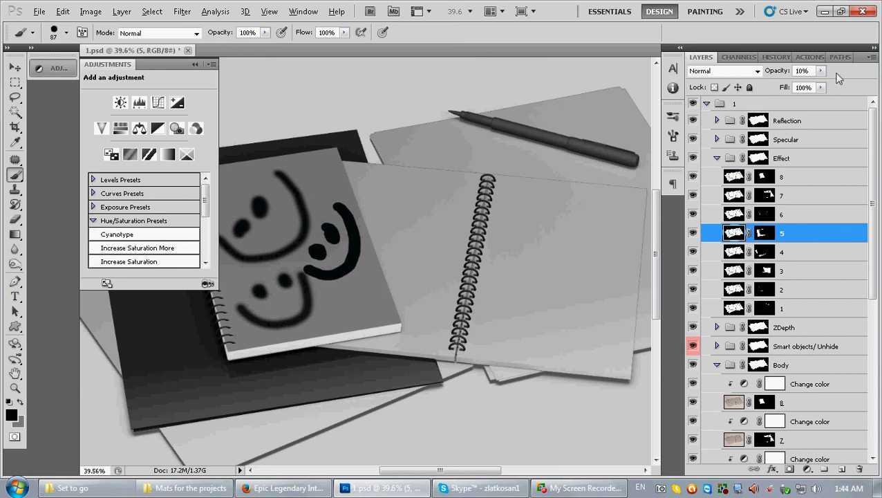
left_click(821, 71)
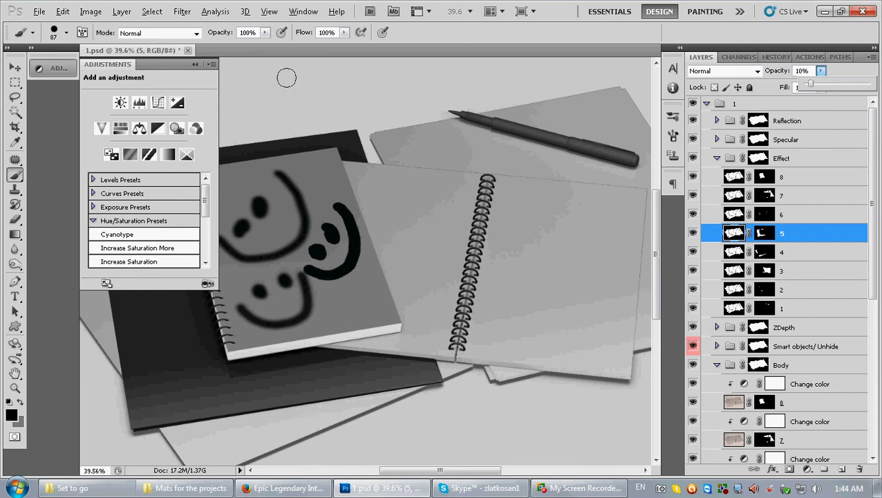
left_click(69, 69)
left_click(821, 71)
left_click_drag(809, 83, 878, 85)
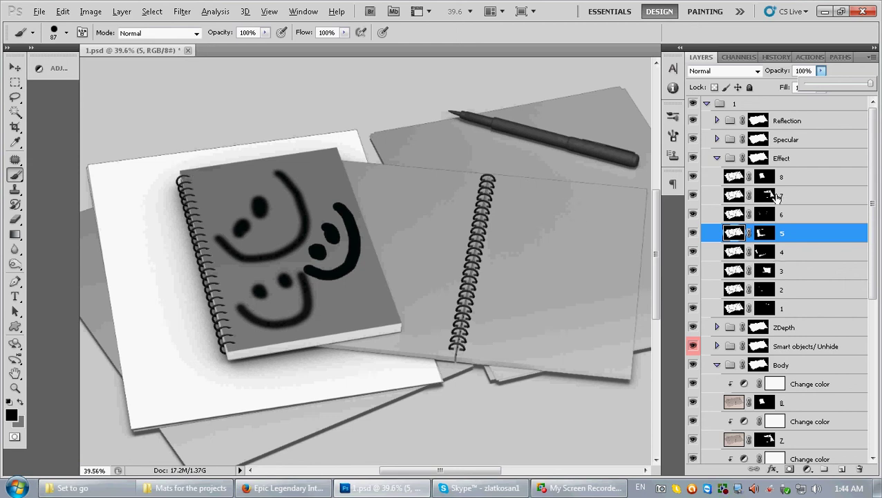
Collapse Effect and Body, then browse the Smart objects/Unhide and Body groups' contents
left_click(717, 158)
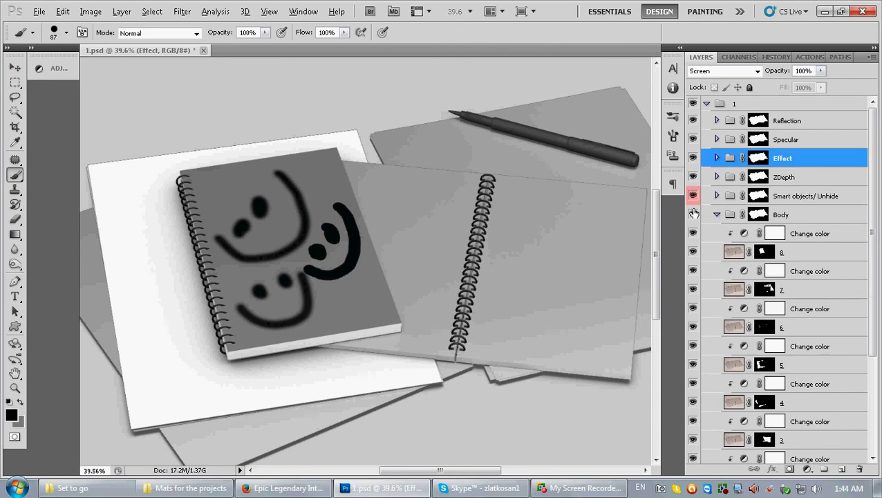
left_click(717, 214)
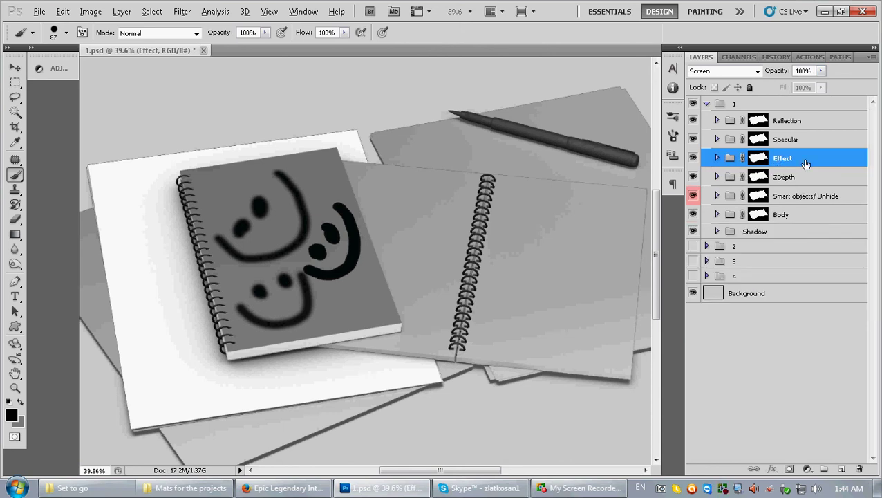
left_click(716, 197)
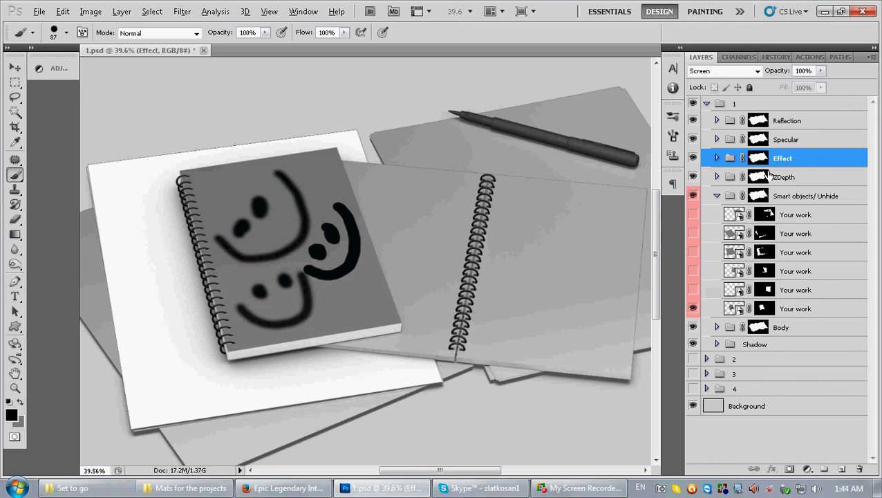
left_click(717, 198)
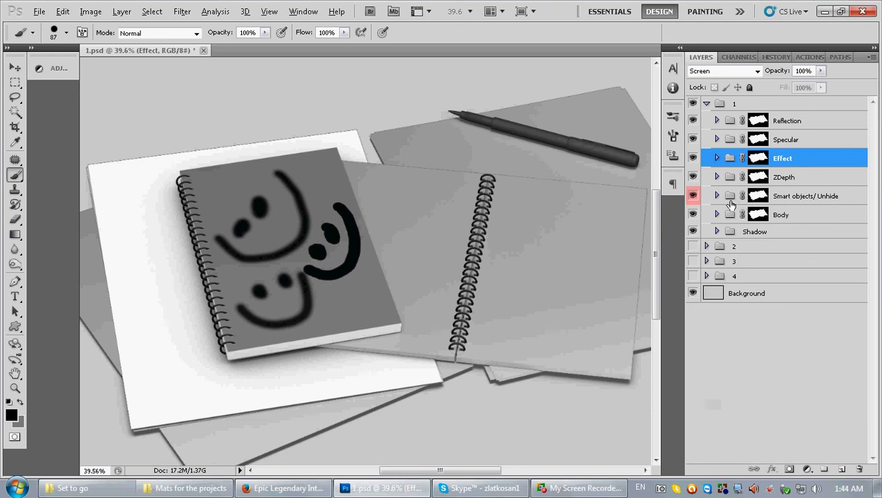
left_click(716, 196)
left_click(717, 196)
left_click(717, 214)
scroll(775, 346, "down", 1)
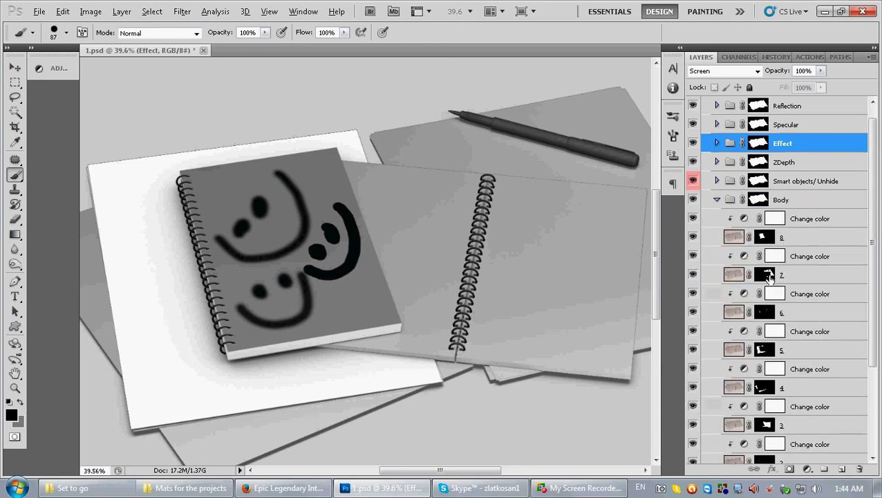
scroll(776, 220, "up", 1)
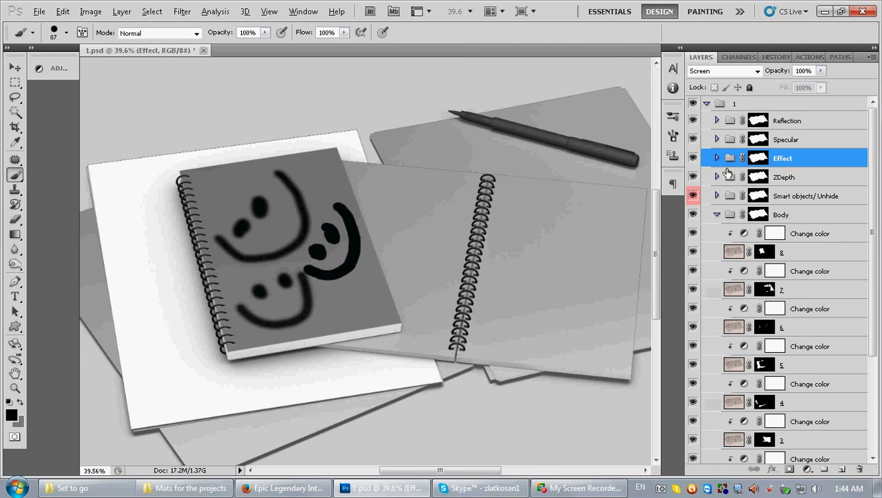
Expand the Effect group and lower layer 8's opacity to 2%
left_click(716, 158)
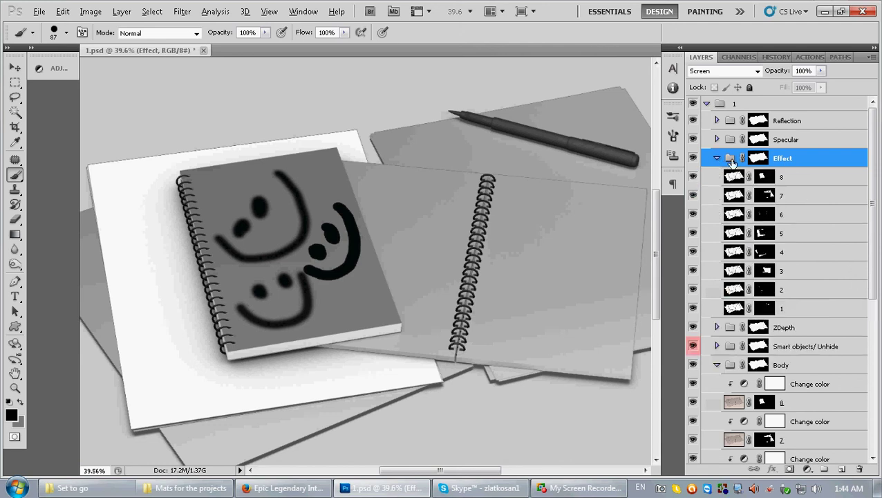
left_click(733, 175)
left_click(807, 57)
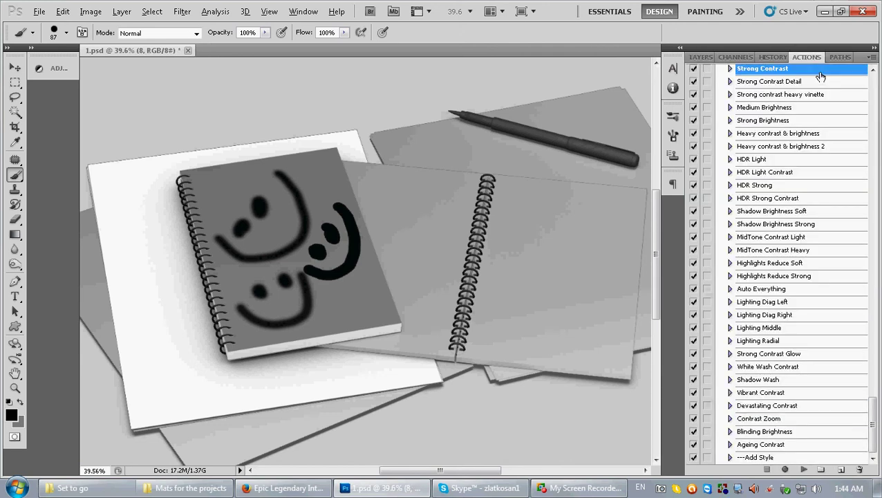
left_click(701, 56)
left_click_drag(821, 71, 876, 86)
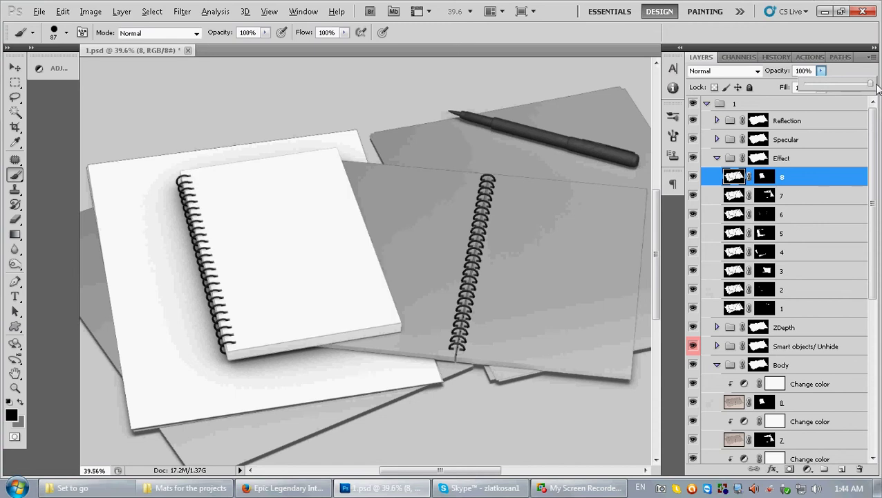
Drag the bottom Your work layer from Smart objects/Unhide above the Effect group
left_click(718, 157)
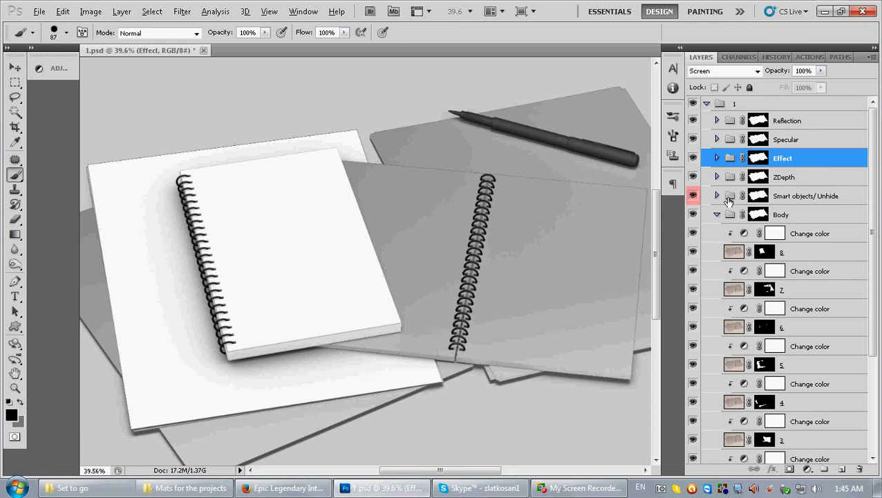
left_click(717, 196)
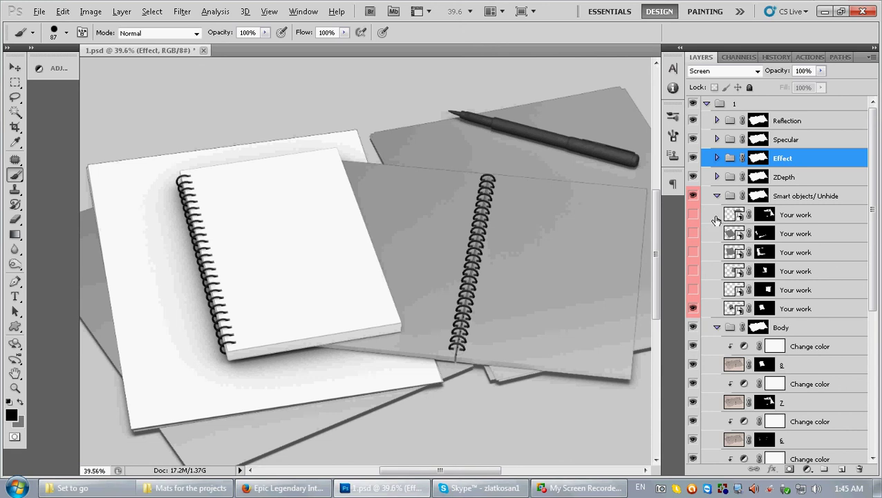
left_click_drag(737, 308, 753, 154)
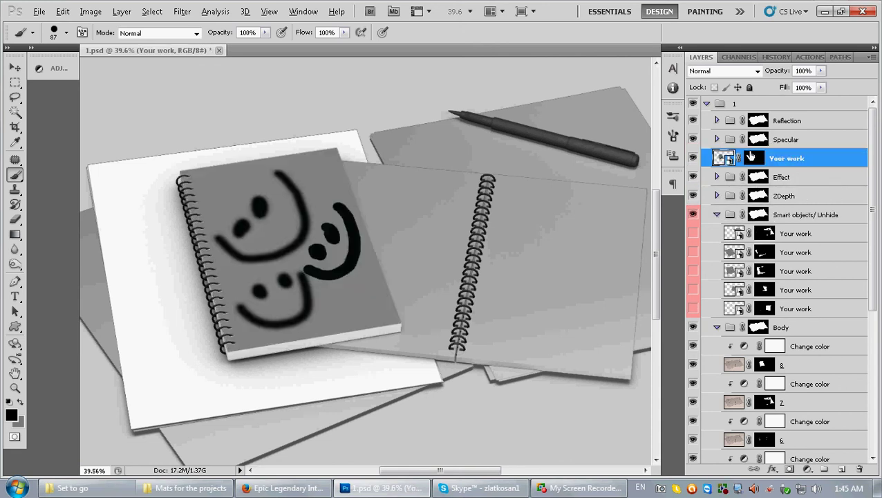
Open the Your work smart object, Magic Wand-select and delete its grey background, then close the .psb
double_click(724, 159)
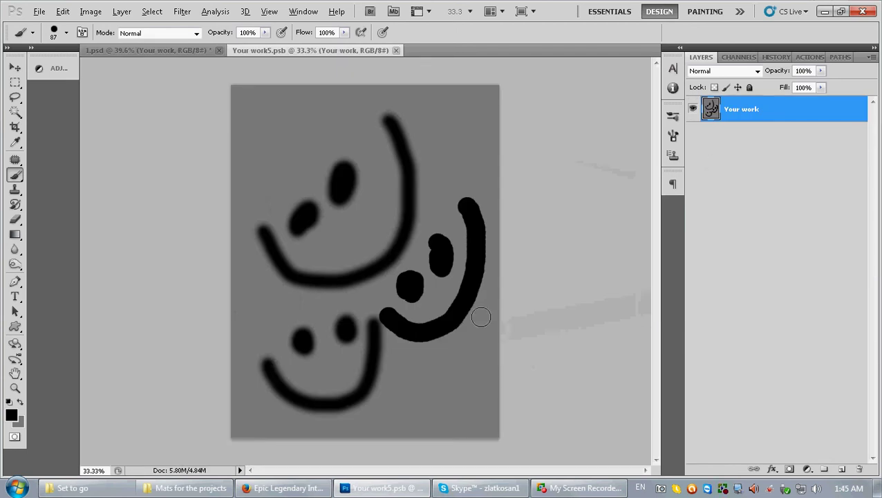
key("w")
left_click(458, 130)
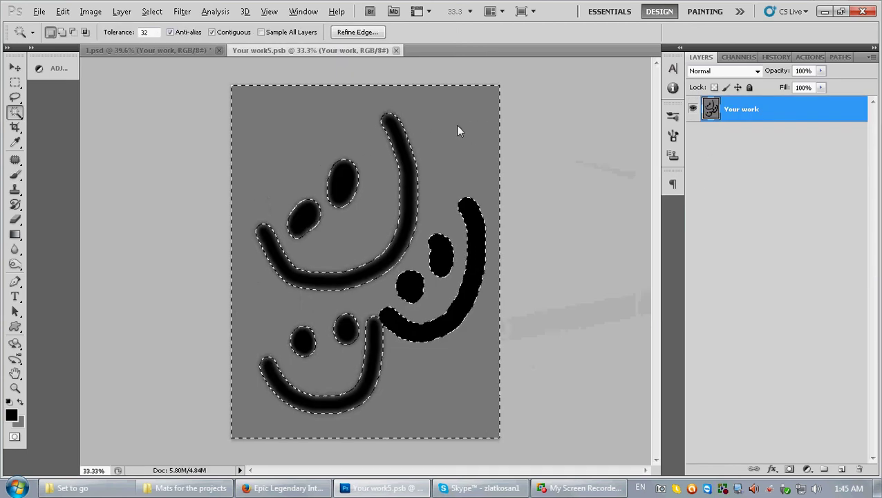
key("Delete")
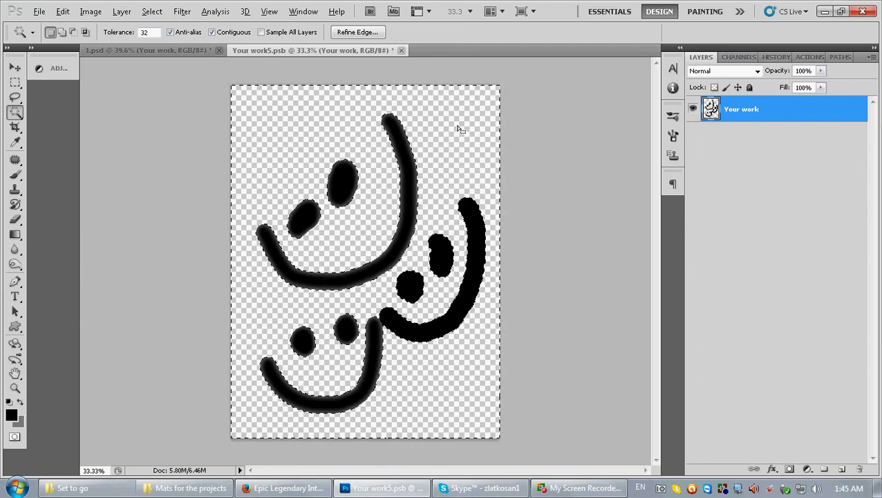
left_click(396, 50)
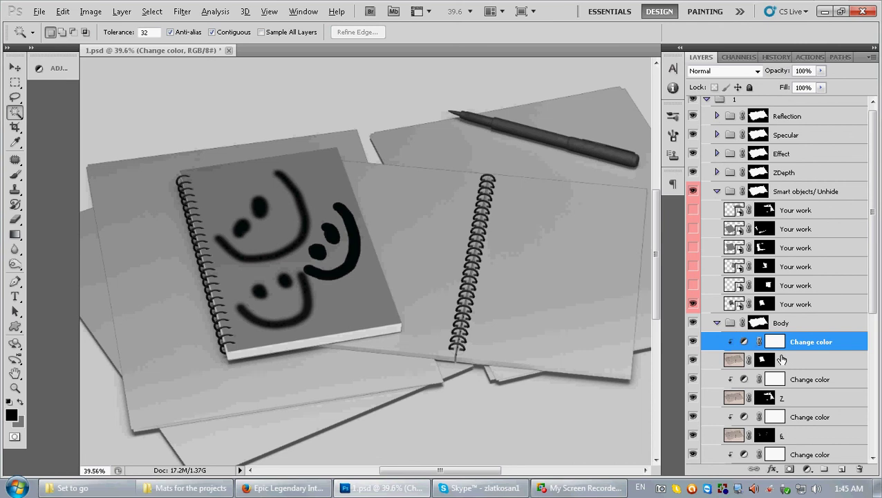
In the Your work smart object, magic-wand and delete the grey background, then close it
left_click(50, 68)
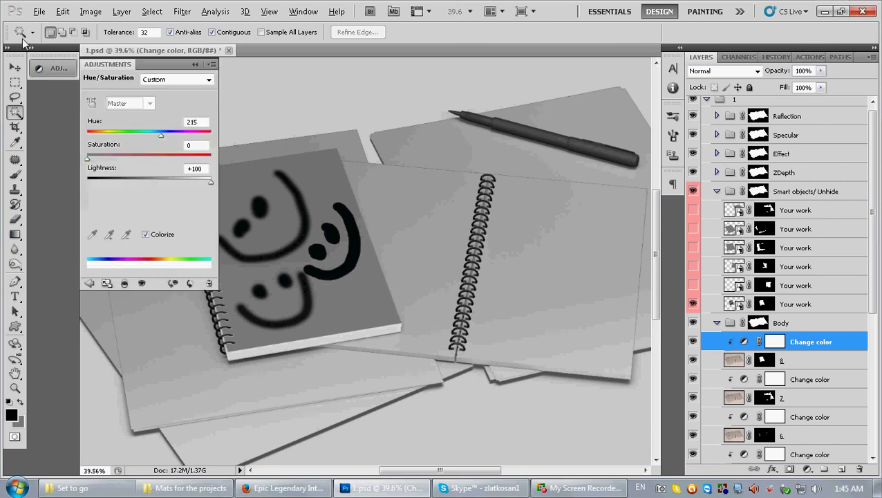
left_click(47, 73)
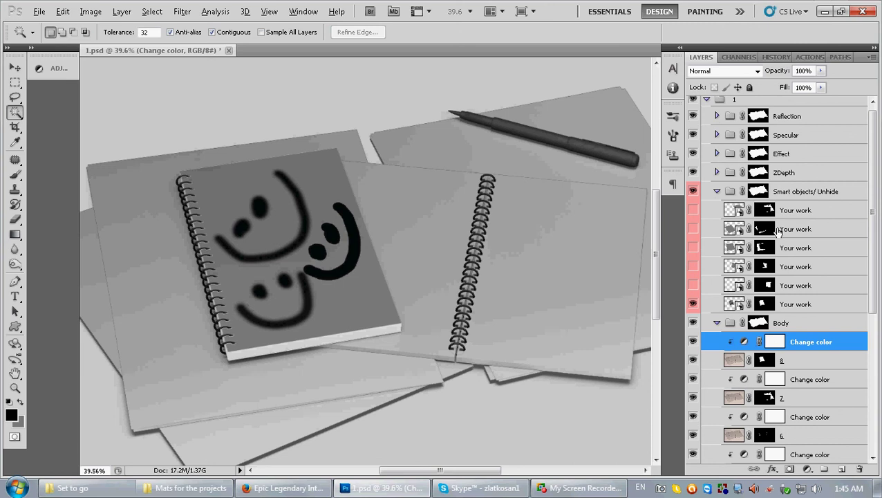
double_click(733, 306)
left_click(439, 171)
key("Delete")
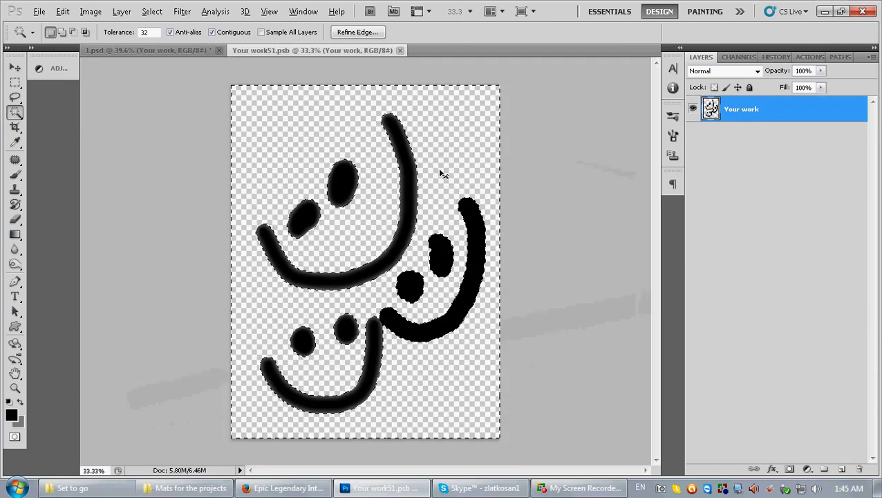
left_click(400, 51)
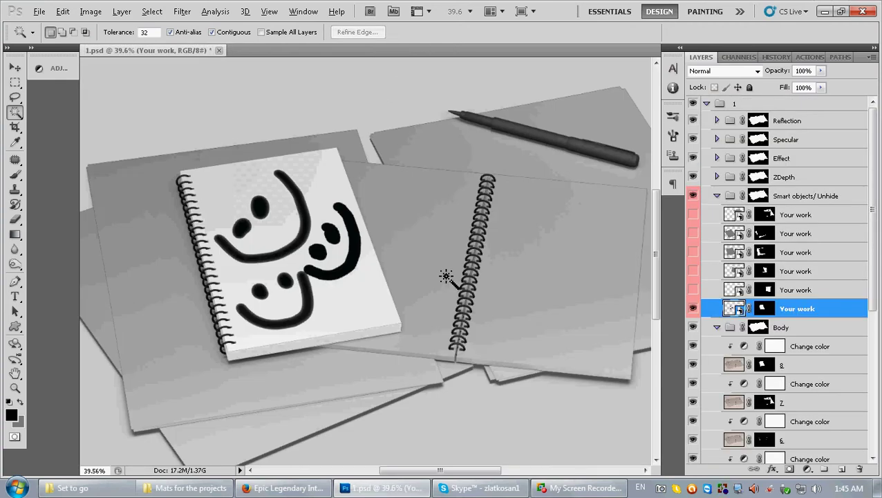
Lower the Change color Hue/Saturation lightness from +100 to +71
scroll(256, 242, "up", 4)
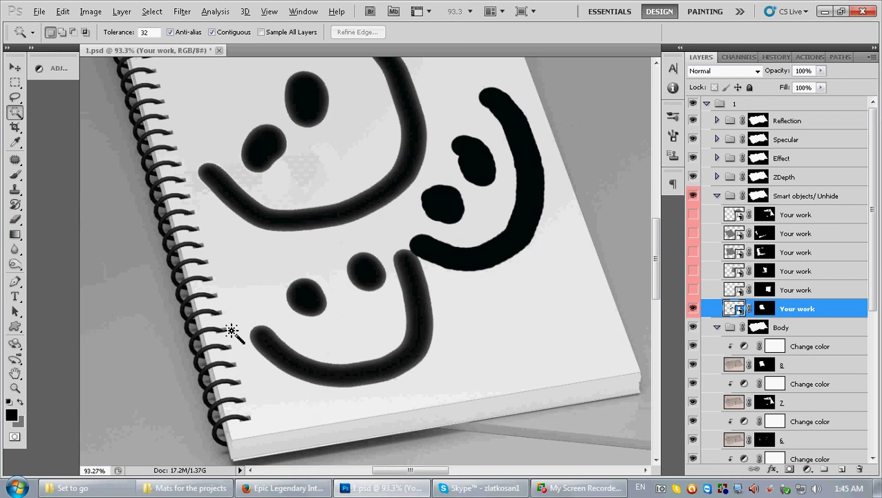
left_click(786, 349)
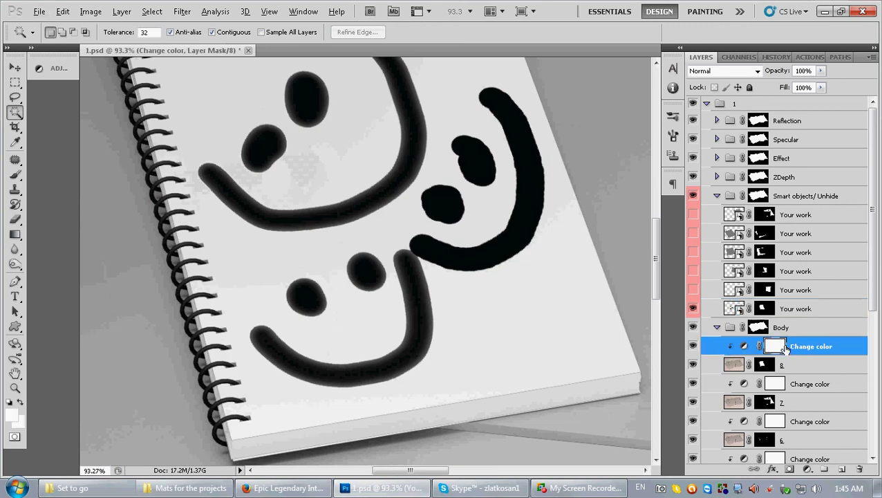
left_click(58, 68)
left_click_drag(201, 184, 193, 184)
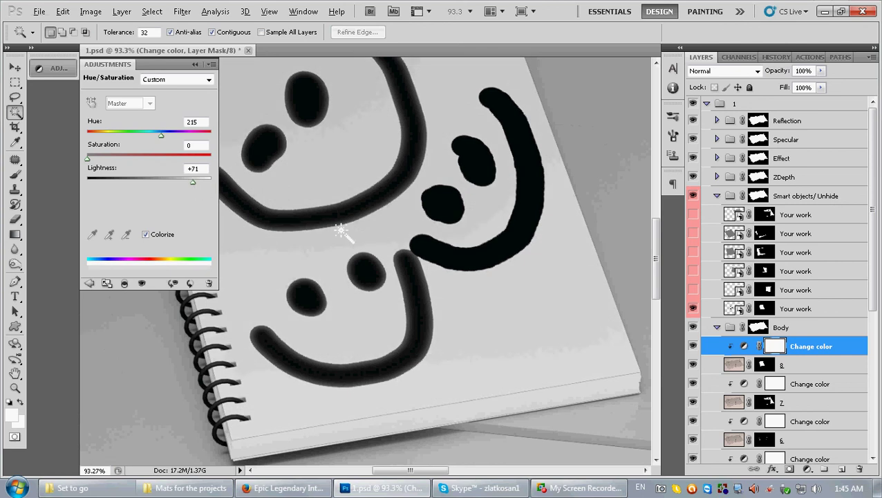
scroll(352, 233, "down", 3)
scroll(353, 234, "down", 2)
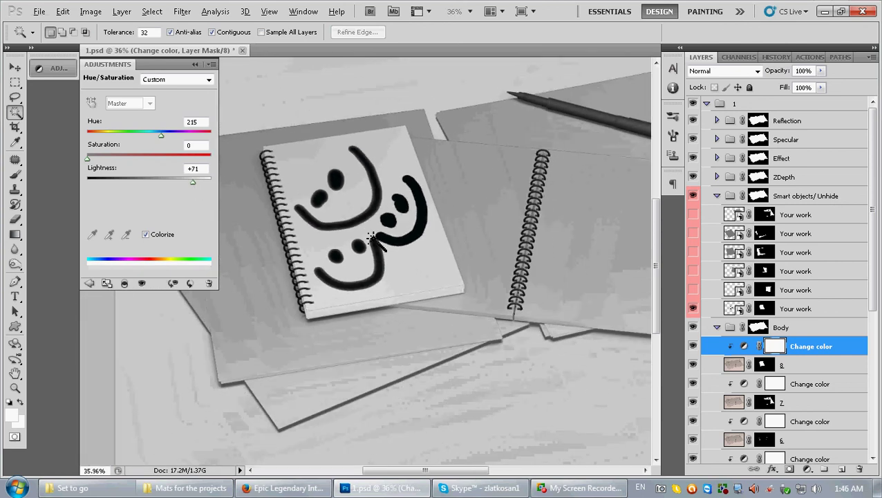
Collapse Body and Smart objects, then compare Shadow layers 1 and 2 by toggling their visibility
left_click(55, 71)
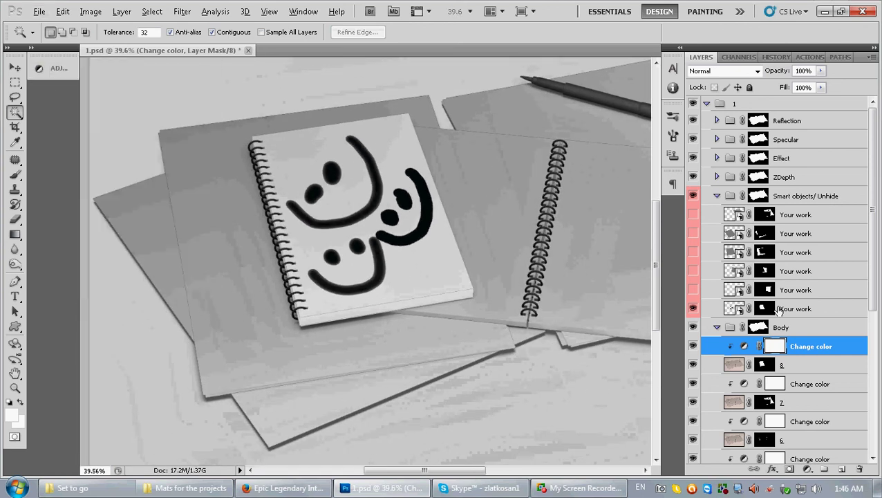
left_click(717, 327)
left_click(717, 196)
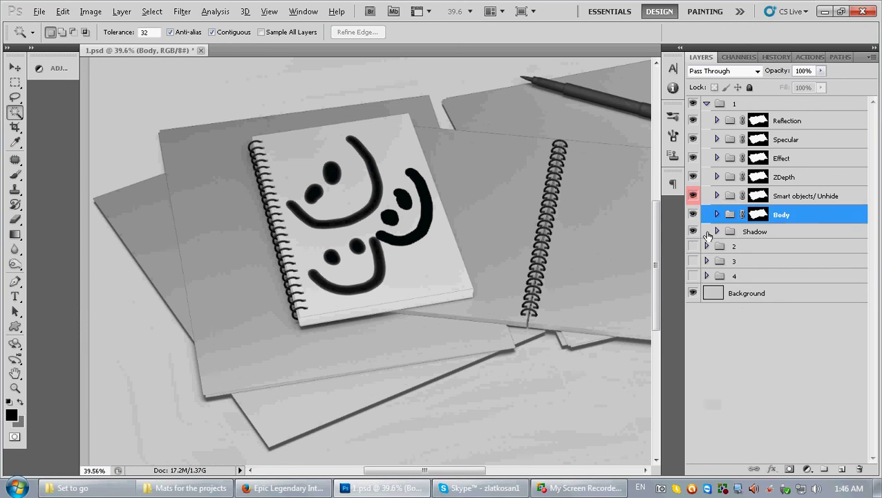
left_click(717, 231)
left_click(694, 268)
left_click(693, 268)
left_click(751, 271)
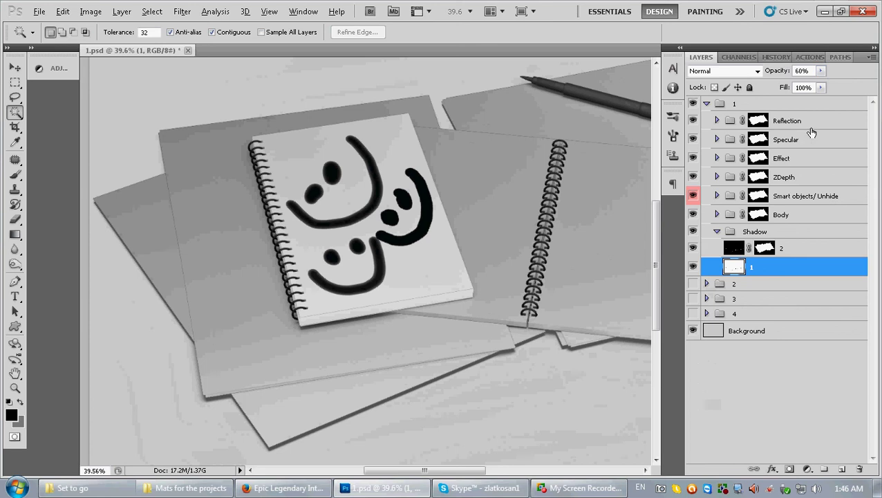
left_click(694, 248)
left_click(694, 249)
left_click(718, 231)
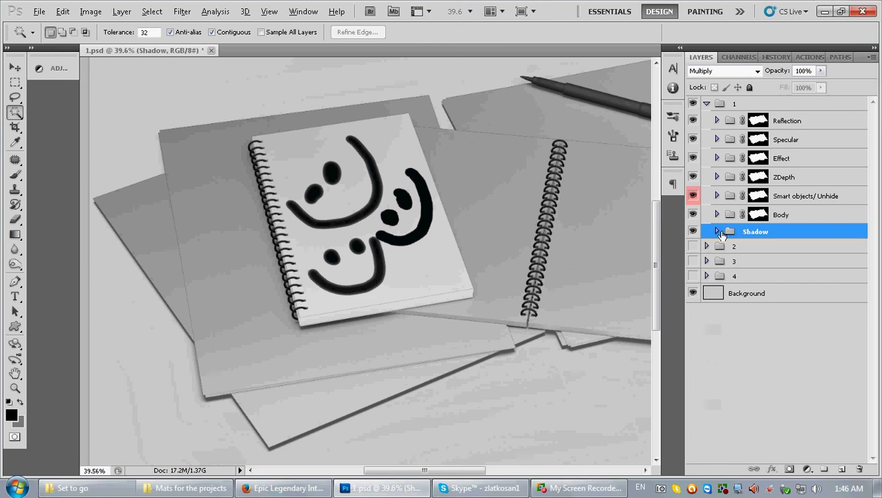
Compare the mockup with the Shadow group and Background hidden, then restore both
mouse_move(508, 244)
left_mouse_down()
mouse_move(374, 276)
mouse_move(492, 244)
left_mouse_up()
scroll(493, 263, "down", 1)
scroll(498, 287, "down", 3)
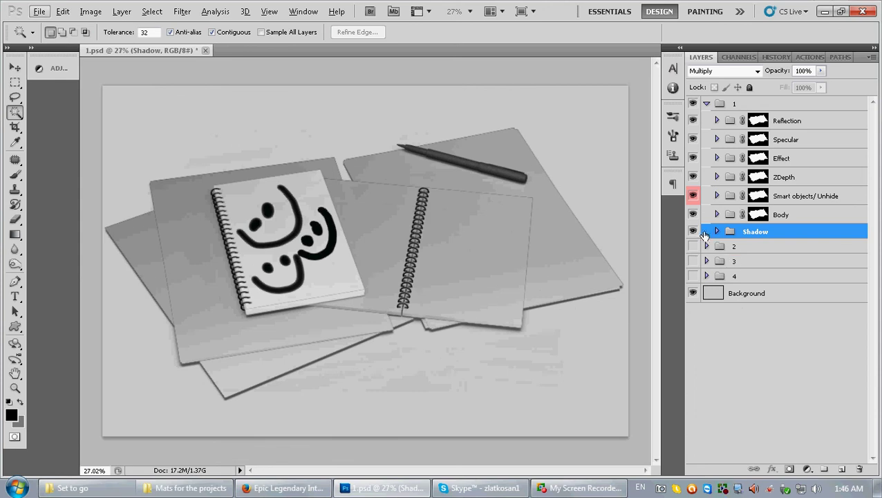
left_click(694, 232)
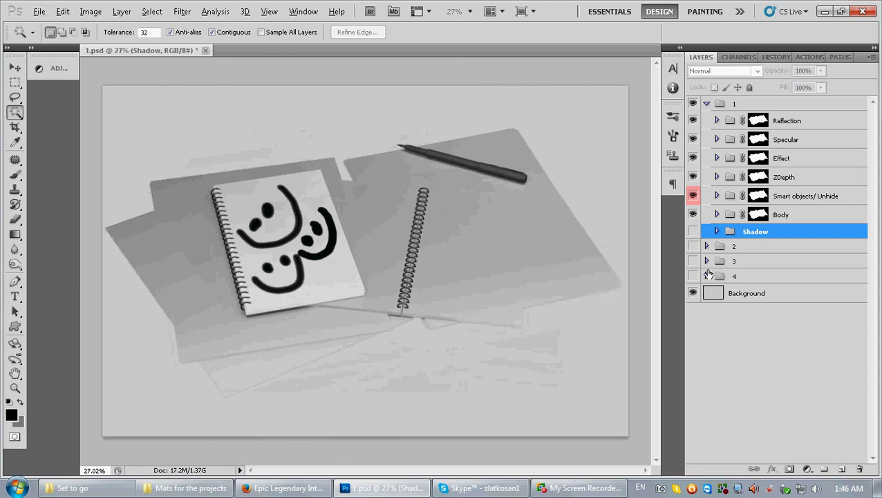
left_click(692, 294)
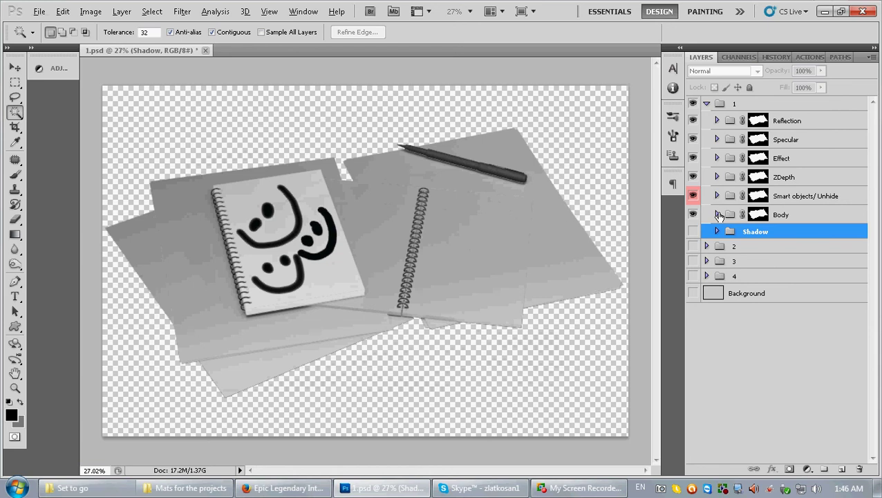
left_click(694, 231)
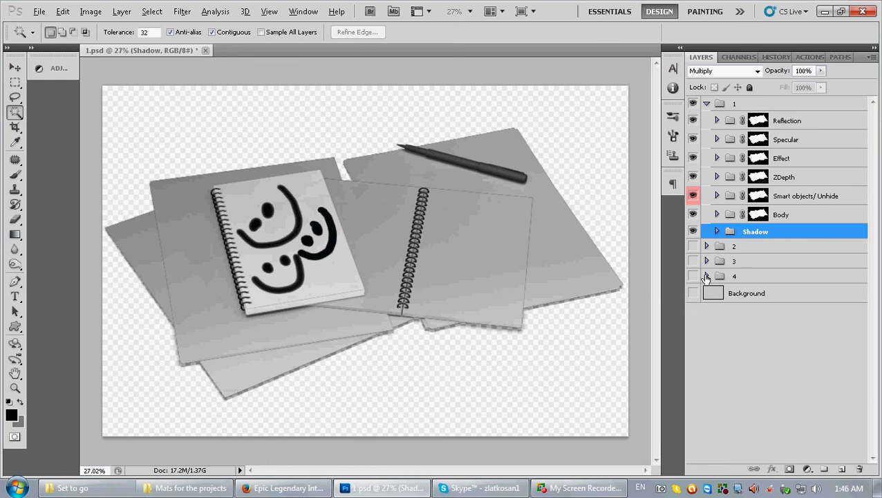
left_click(693, 294)
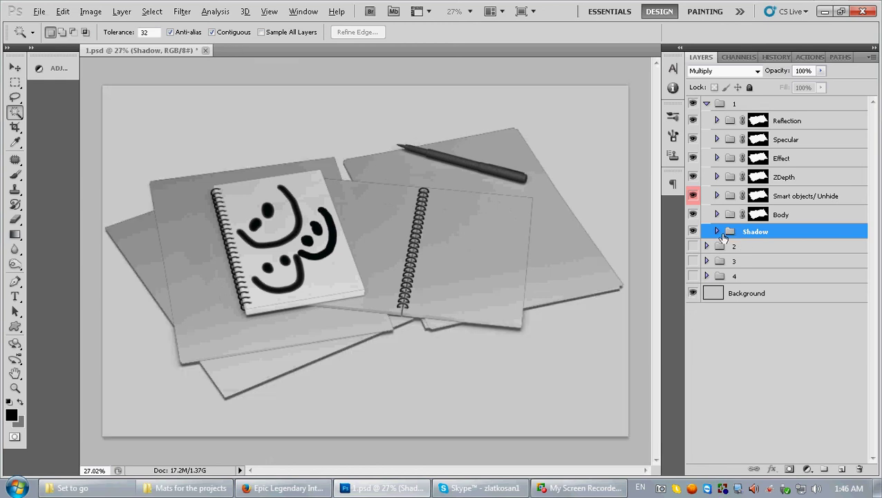
Raise Shadow layer 1's opacity from 60% to 100% and collapse the Shadow group
left_click(716, 231)
left_click(730, 267)
left_click(822, 71)
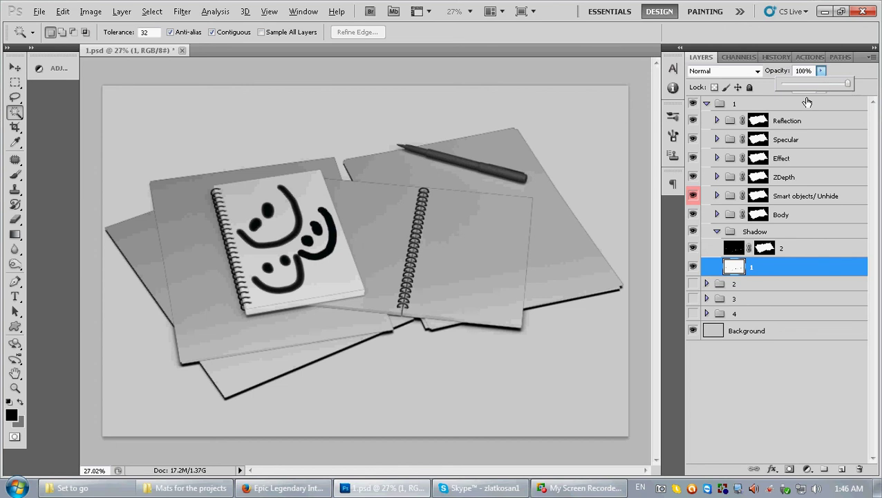
left_click(719, 237)
left_click(719, 233)
left_click(717, 232)
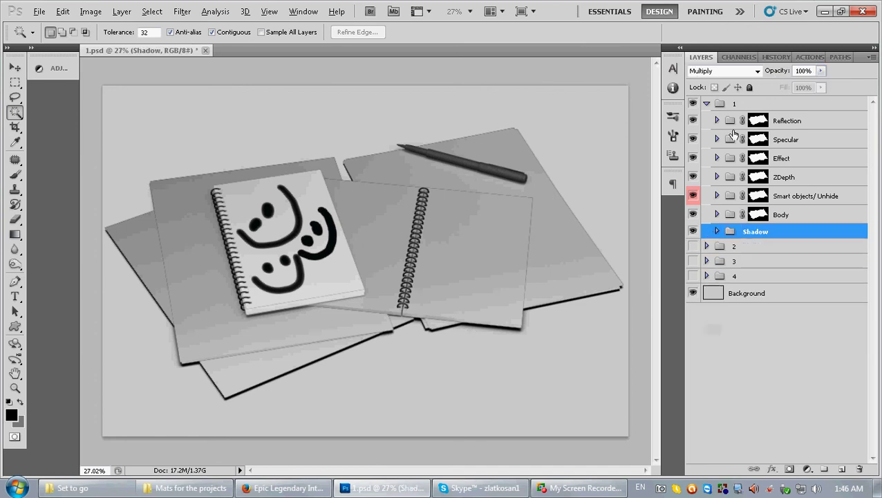
Collapse group 1 in the Layers panel, leaving groups 1–4 and Background listed
left_click(707, 103)
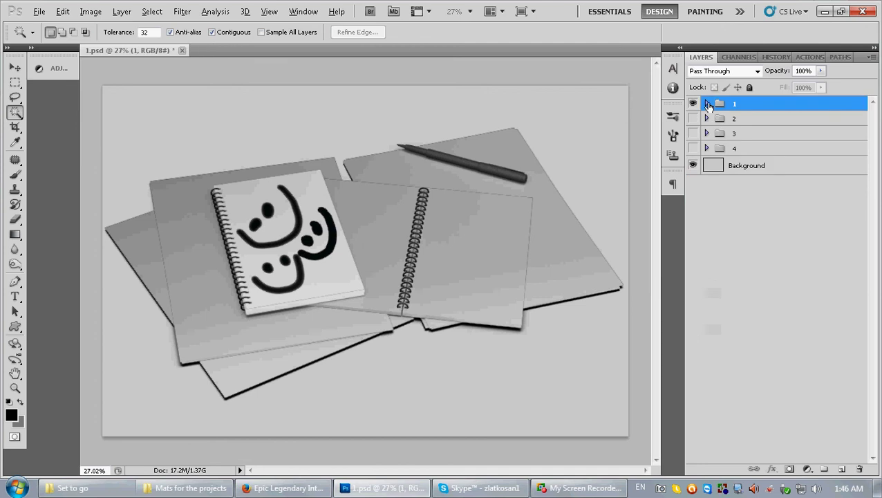